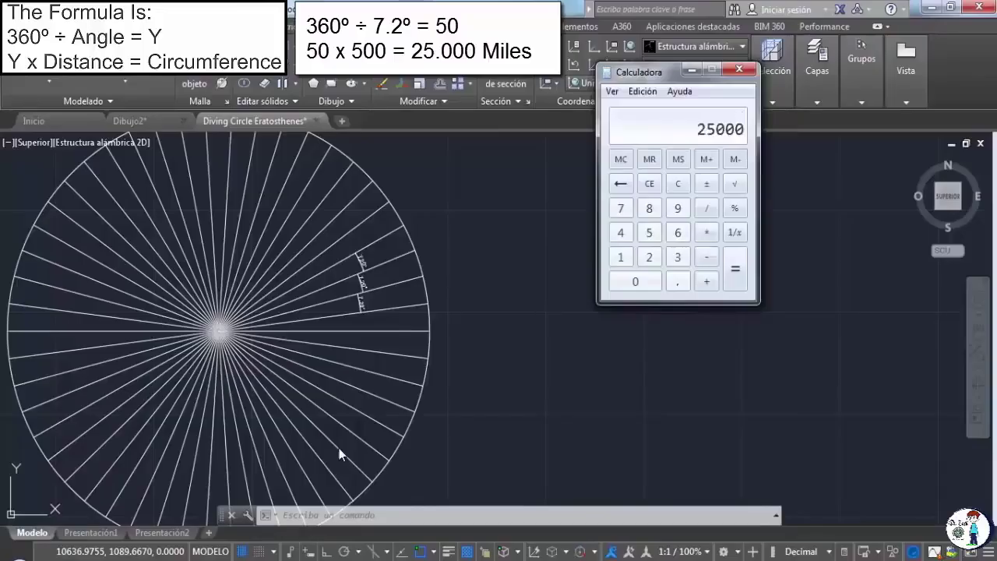
{"action": "left_click_drag", "start_coordinate": [656, 89], "coordinate": [775, 146]}
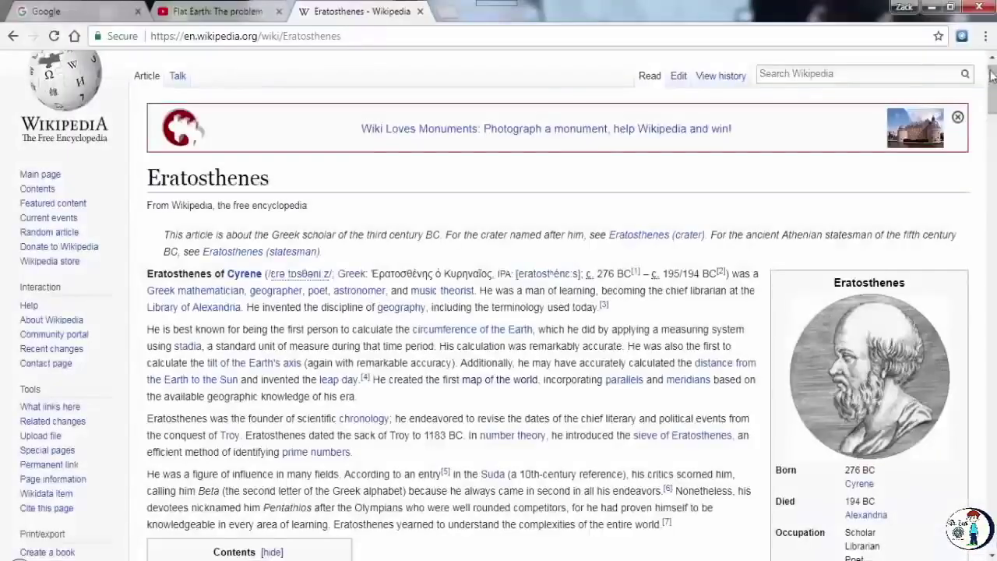
Look through the Eratosthenes Wikipedia article down to the section on the measurement of the Earth's circumference.
{"action": "scroll", "coordinate": [992, 74], "scroll_direction": "down", "scroll_amount": 9}
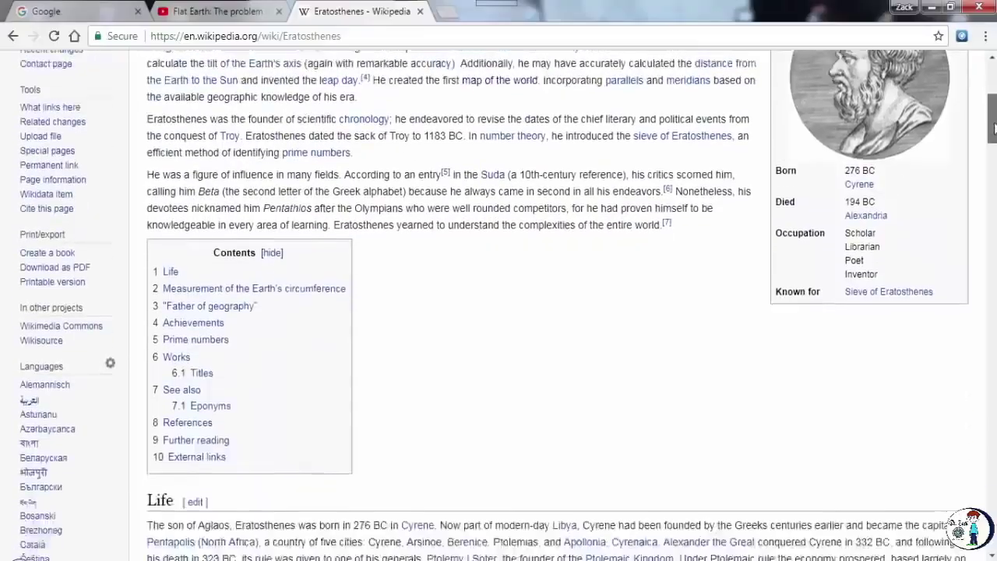
{"action": "scroll", "coordinate": [545, 304], "scroll_direction": "down", "scroll_amount": 6}
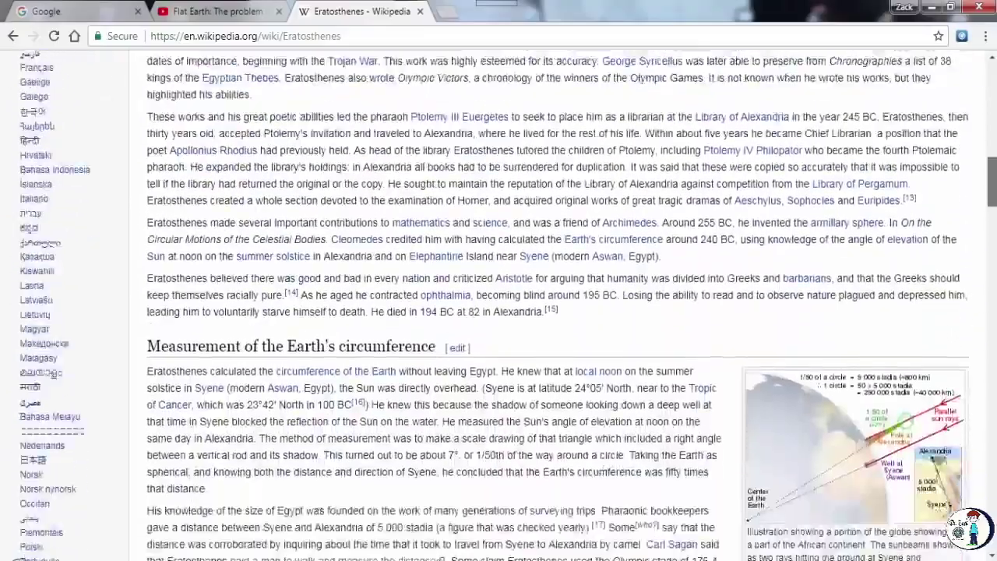
{"action": "scroll", "coordinate": [545, 304], "scroll_direction": "down", "scroll_amount": 4}
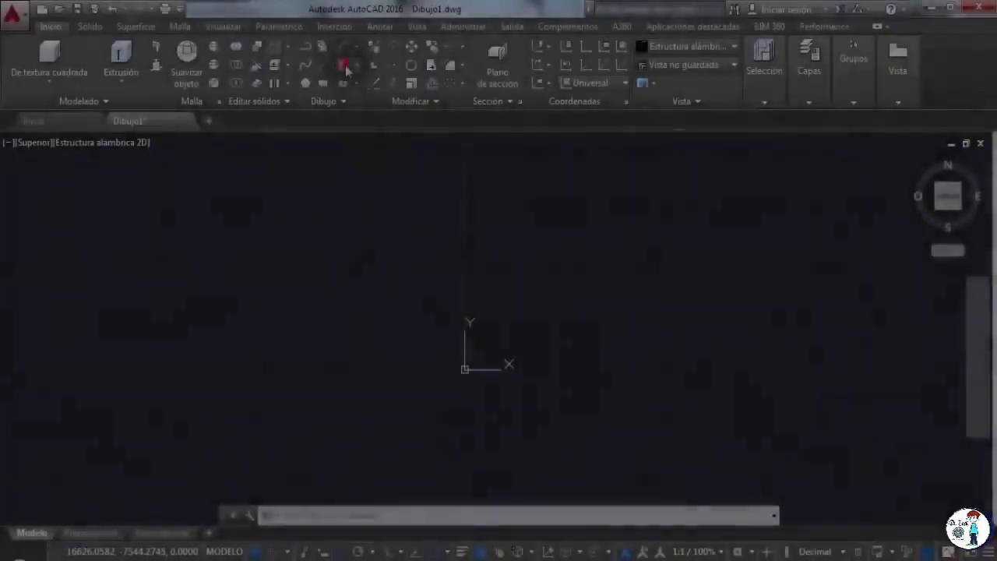
In AutoCAD, draw a circle centred at 0,0 with a radius of 3959.
{"action": "left_click", "coordinate": [436, 317]}
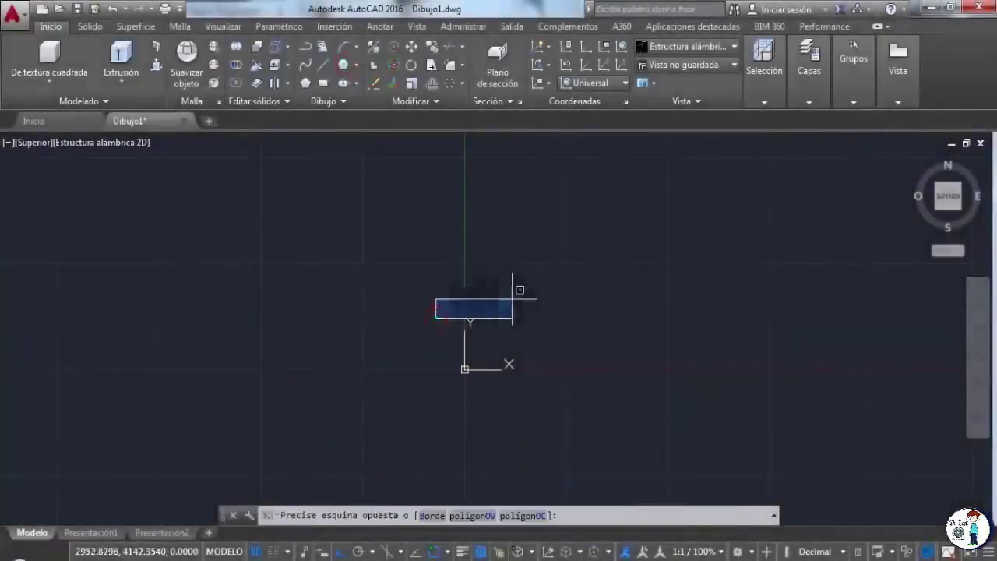
{"action": "left_click", "coordinate": [396, 277]}
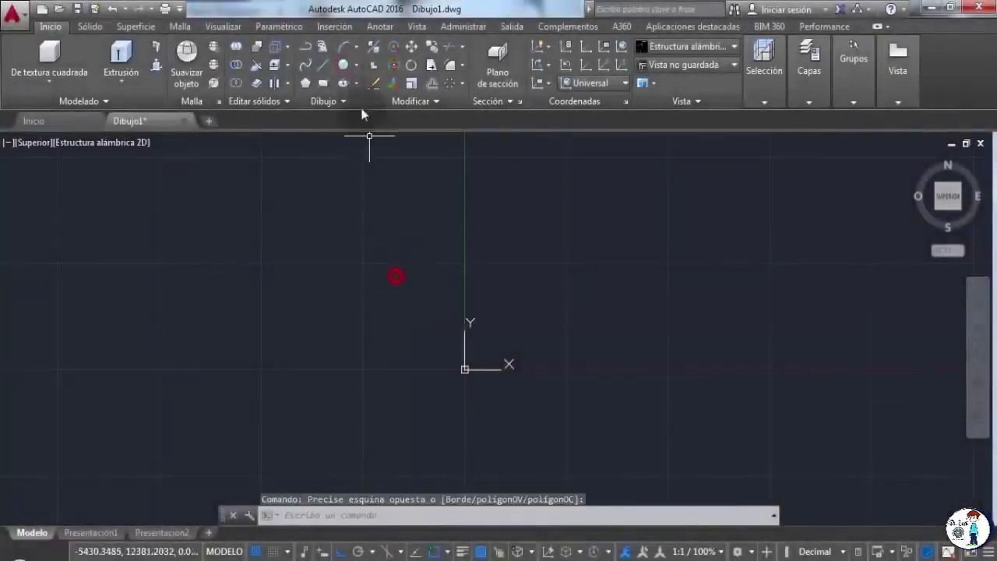
{"action": "left_click", "coordinate": [344, 65]}
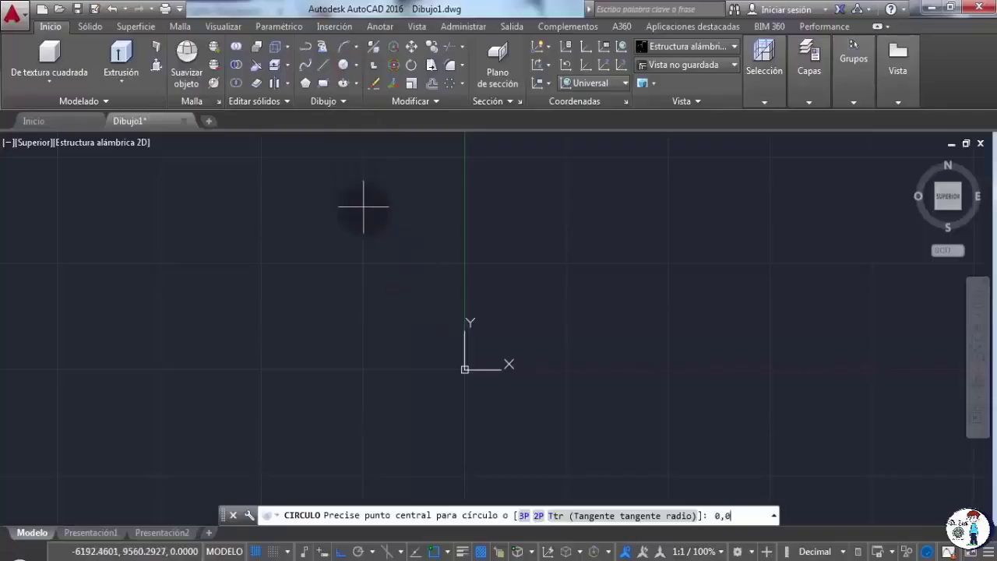
{"action": "type", "text": "0,0"}
{"action": "key", "text": "Return"}
{"action": "type", "text": "3959"}
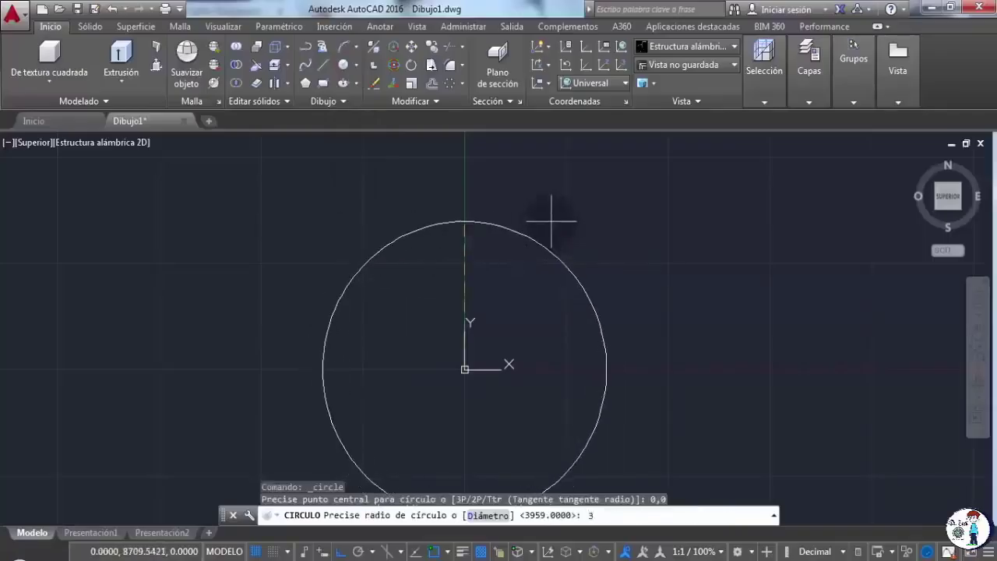
{"action": "key", "text": "Return"}
{"action": "scroll", "coordinate": [444, 405], "scroll_direction": "up", "scroll_amount": 4}
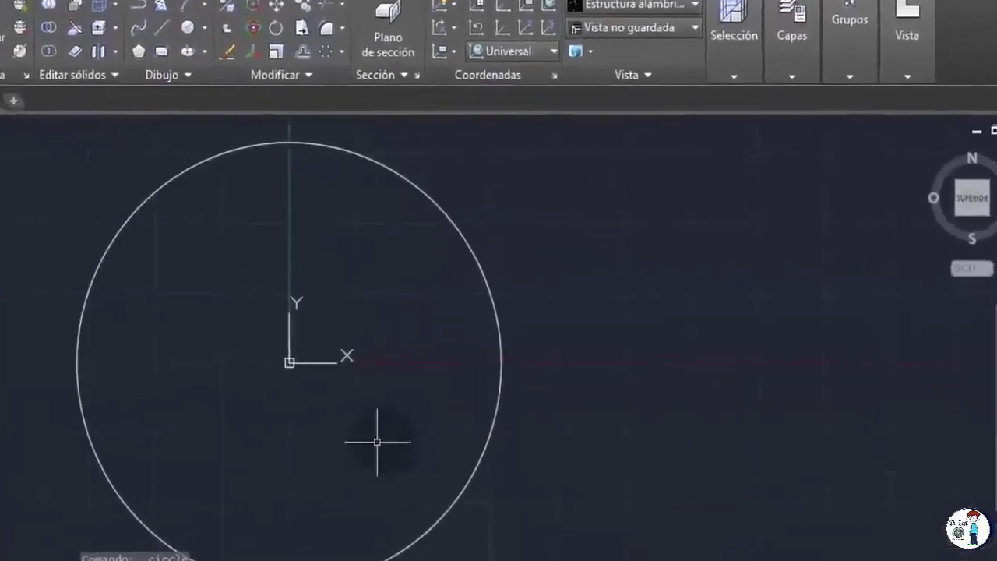
Examine the radius and circumference listed in the circle's quick properties.
{"action": "left_click", "coordinate": [537, 374]}
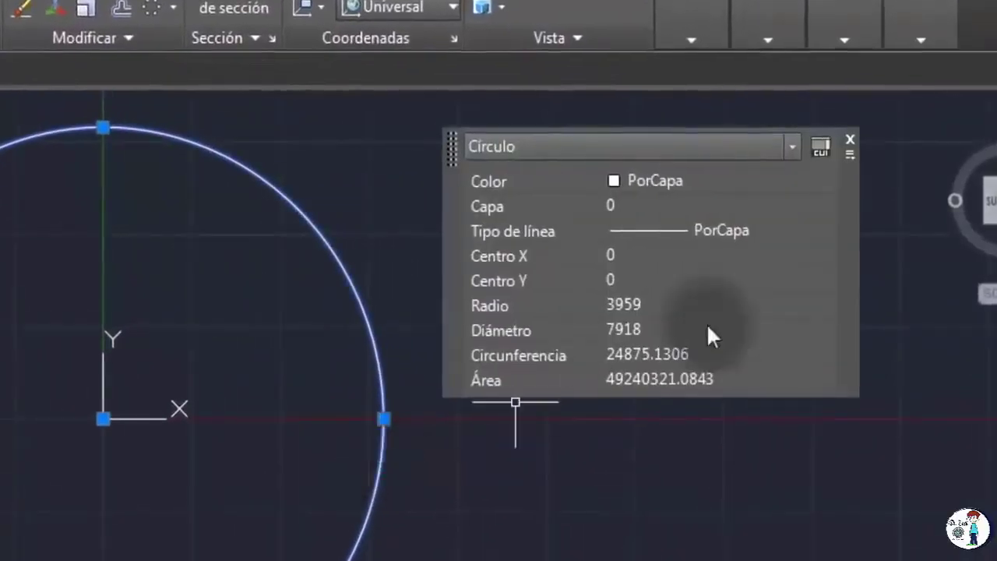
{"action": "left_click", "coordinate": [661, 305]}
{"action": "left_click", "coordinate": [850, 140]}
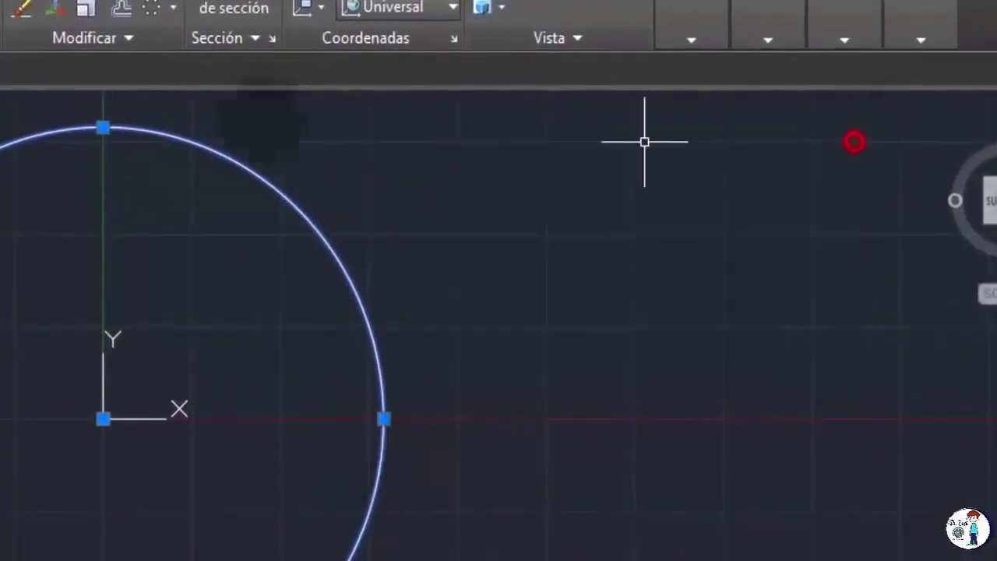
Create a polar array of the vertical radius line about the circle's centre with 24 items over 360 degrees.
{"action": "left_click", "coordinate": [448, 83]}
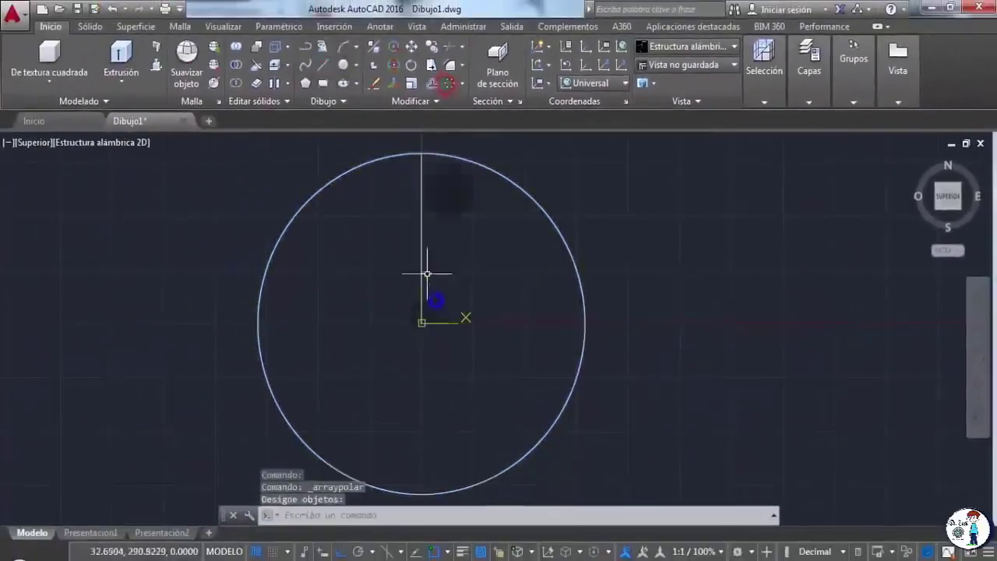
{"action": "left_click", "coordinate": [423, 200]}
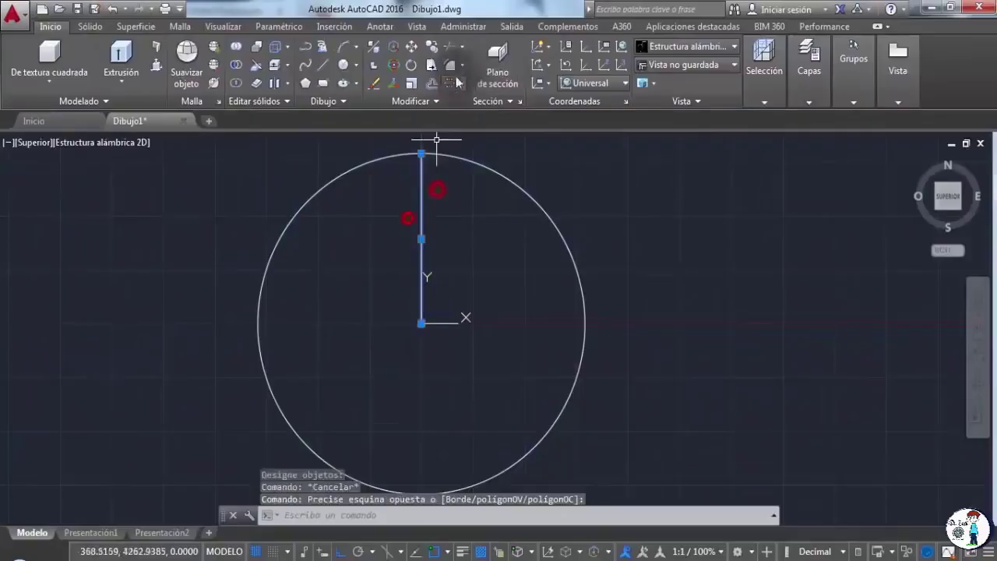
{"action": "left_click", "coordinate": [439, 140]}
{"action": "key", "text": "Return"}
{"action": "left_click", "coordinate": [421, 322]}
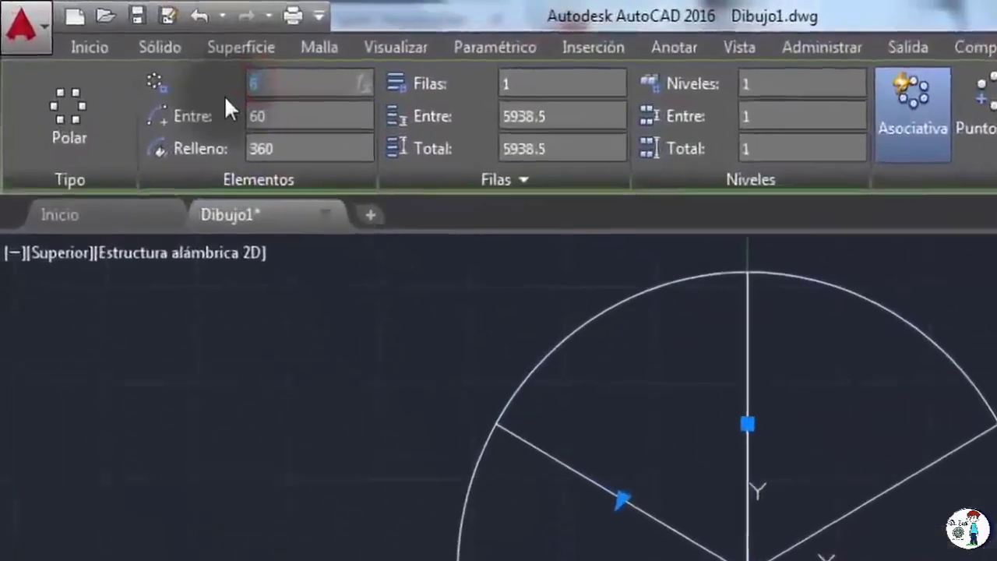
{"action": "type", "text": "24"}
{"action": "key", "text": "Return"}
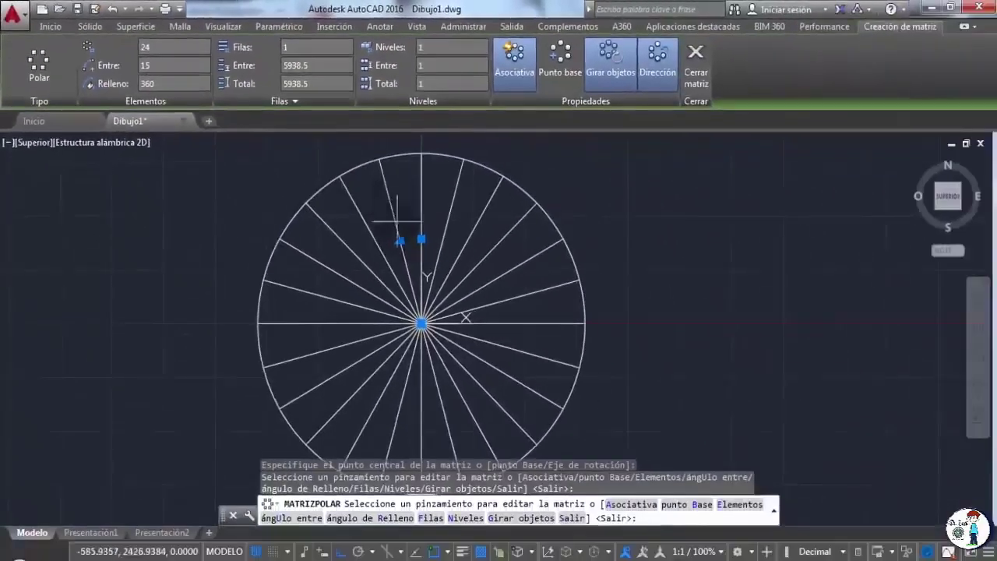
{"action": "key", "text": "Return"}
Dimension the arc length between the vertical radius and the neighbouring radius to its left.
{"action": "left_click", "coordinate": [422, 105]}
{"action": "left_click", "coordinate": [393, 250]}
{"action": "scroll", "coordinate": [598, 261], "scroll_direction": "up", "scroll_amount": 5}
{"action": "left_click", "coordinate": [475, 207]}
{"action": "left_click", "coordinate": [485, 251]}
Add an angular dimension between the vertical radius and the neighbouring radius to its left.
{"action": "left_click", "coordinate": [343, 83]}
{"action": "left_click", "coordinate": [296, 171]}
{"action": "left_click", "coordinate": [444, 316]}
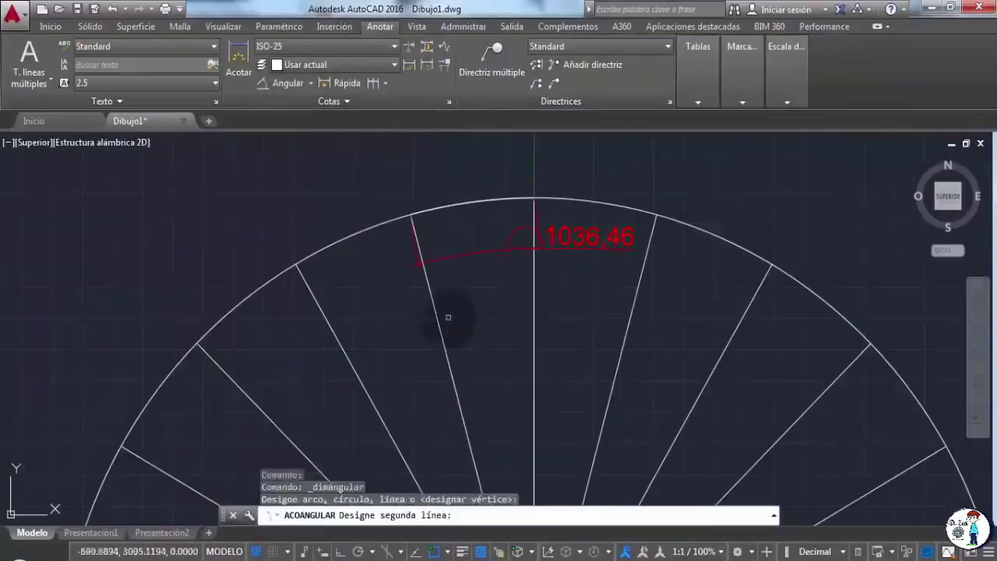
{"action": "left_click", "coordinate": [533, 319]}
{"action": "left_click", "coordinate": [459, 261]}
Draw a long vertical line from the circle's centre up past its top, using ortho mode.
{"action": "scroll", "coordinate": [448, 226], "scroll_direction": "down", "scroll_amount": 4}
{"action": "left_click", "coordinate": [51, 26]}
{"action": "left_click", "coordinate": [324, 64]}
{"action": "left_click", "coordinate": [479, 401]}
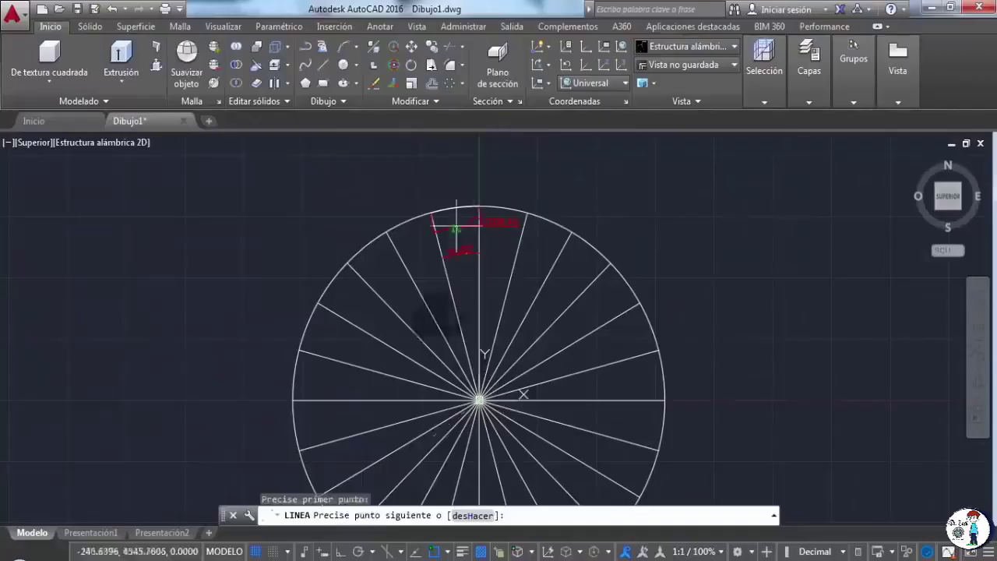
{"action": "key", "text": "F8"}
{"action": "key", "text": "Return"}
{"action": "scroll", "coordinate": [499, 234], "scroll_direction": "down", "scroll_amount": 6}
{"action": "scroll", "coordinate": [517, 238], "scroll_direction": "up", "scroll_amount": 1}
{"action": "key", "text": "Escape"}
Draw a vertical line up from the outer end of the first radius left of the top, and copy it to further radius ends.
{"action": "key", "text": "Return"}
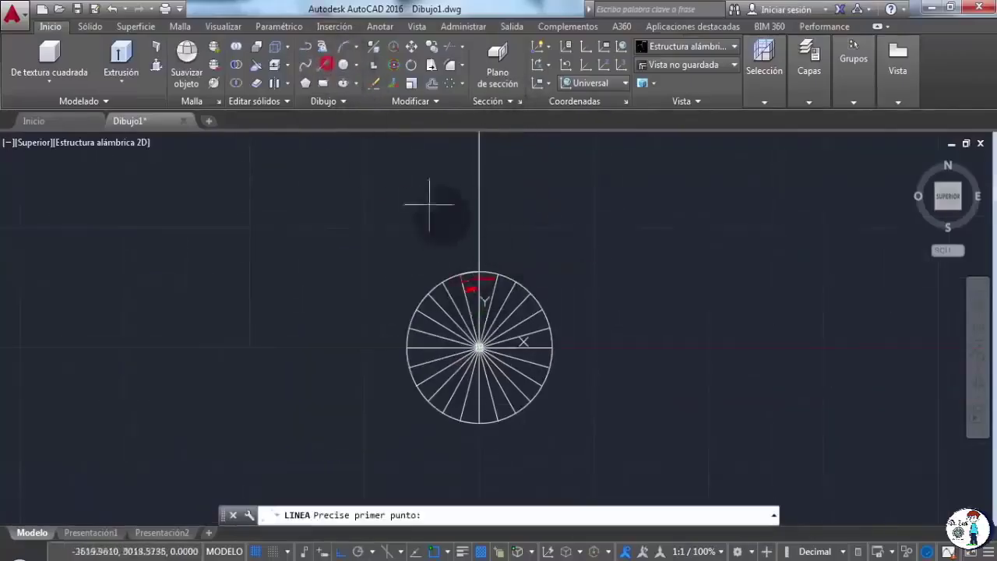
{"action": "scroll", "coordinate": [458, 257], "scroll_direction": "up", "scroll_amount": 5}
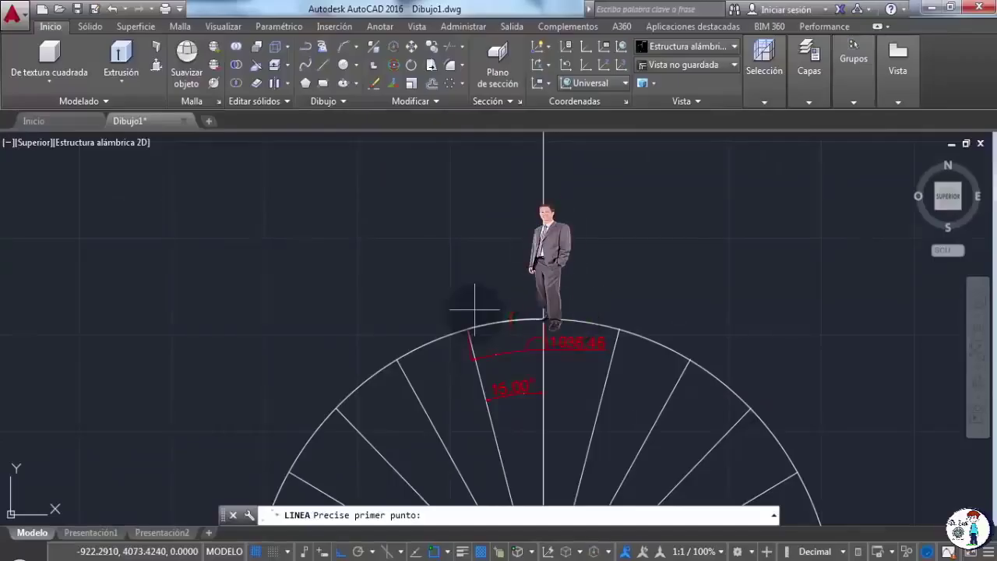
{"action": "left_click", "coordinate": [467, 328]}
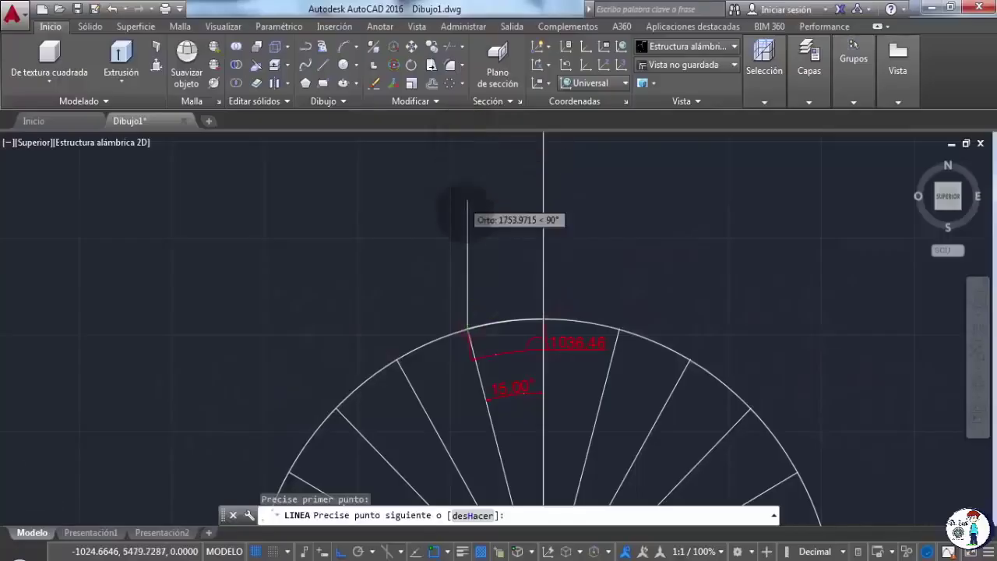
{"action": "scroll", "coordinate": [468, 201], "scroll_direction": "down", "scroll_amount": 3}
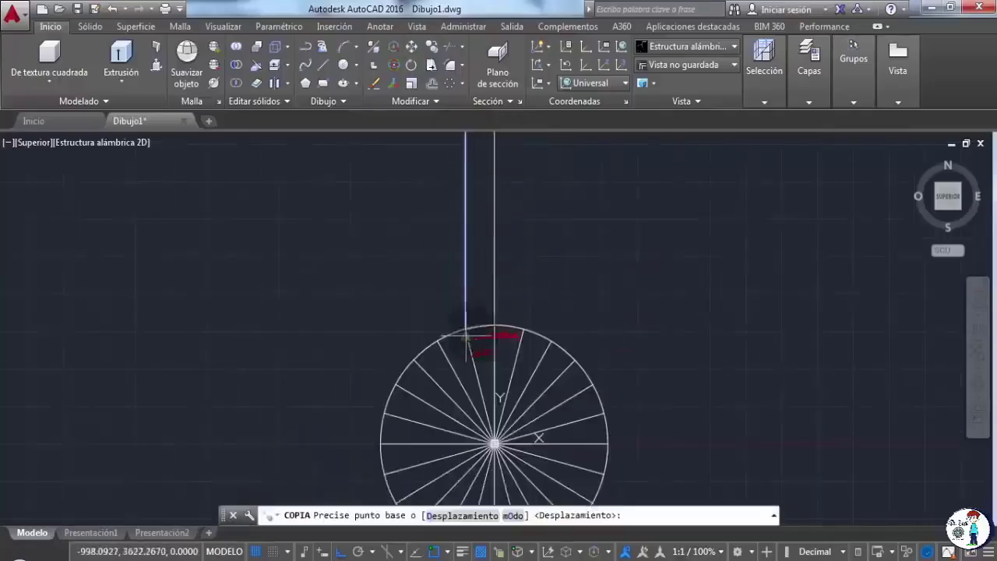
{"action": "left_click", "coordinate": [393, 267]}
{"action": "left_click", "coordinate": [421, 267]}
{"action": "left_click", "coordinate": [446, 268]}
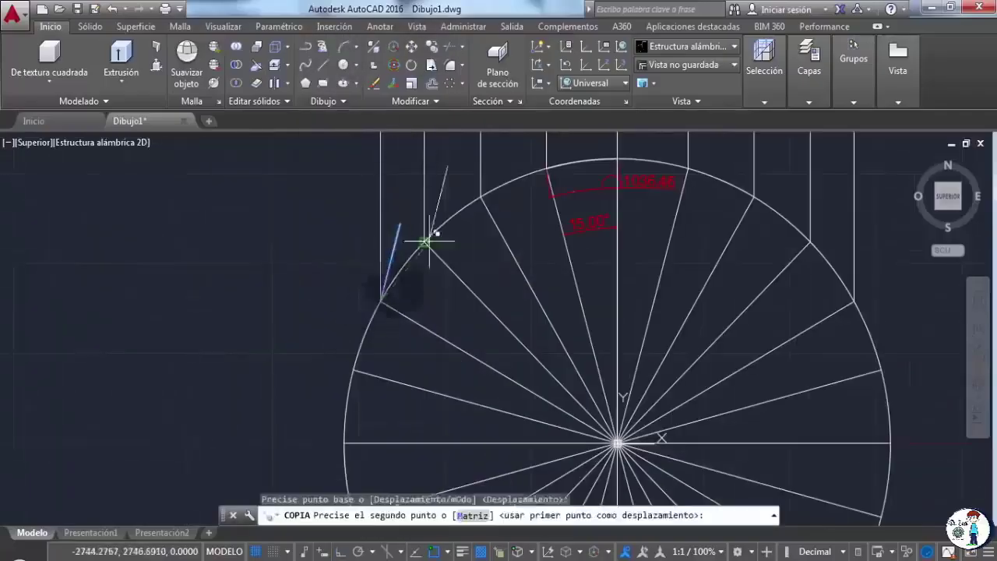
Copy the short slanted line to the fourth radius end left of the top and constrain it perpendicular to that radius.
{"action": "left_click", "coordinate": [380, 300]}
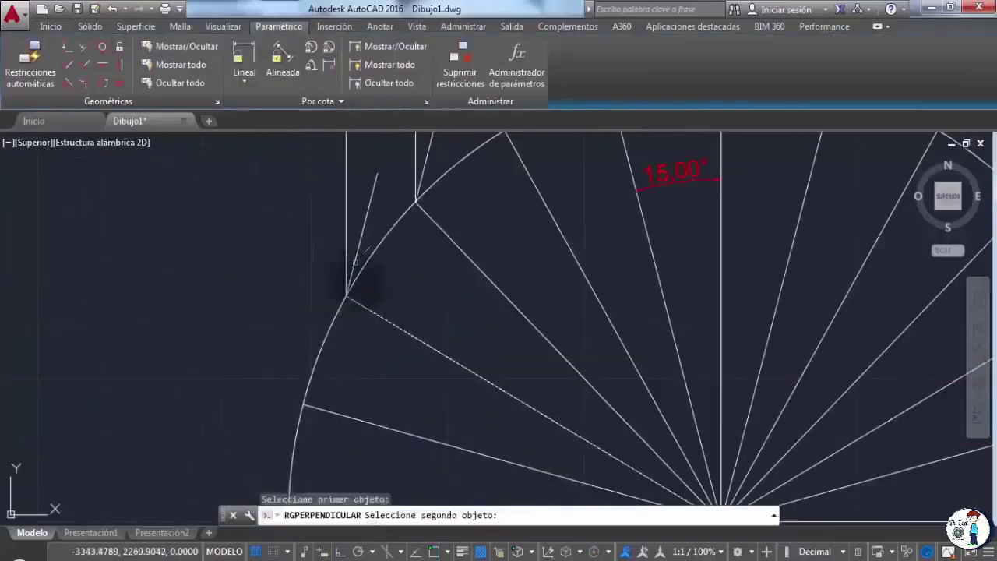
{"action": "left_click", "coordinate": [345, 225]}
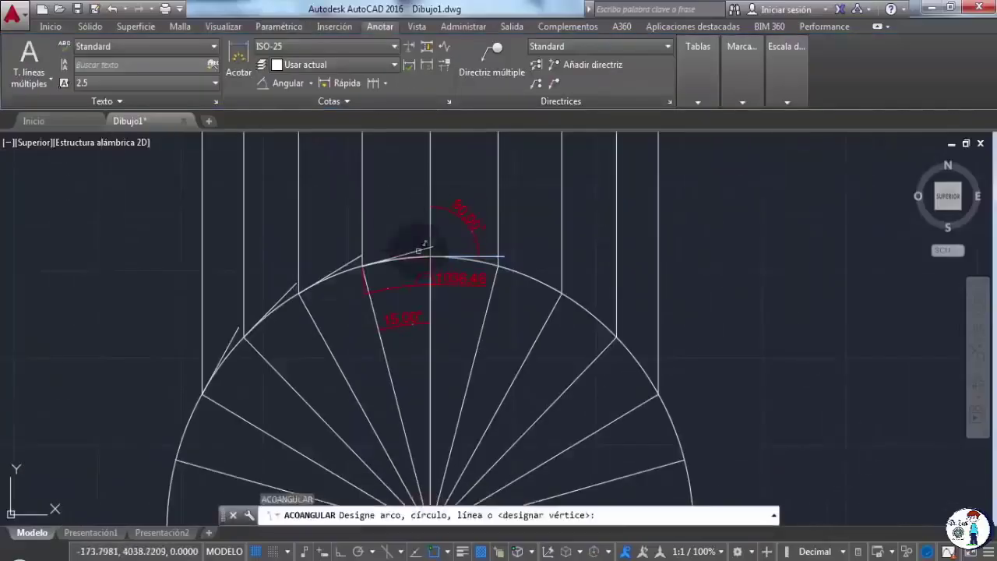
Add angular dimensions between the vertical lines and the short tangent lines at the first two radius ends left of the top.
{"action": "left_click", "coordinate": [421, 248]}
{"action": "left_click", "coordinate": [362, 222]}
{"action": "left_click", "coordinate": [389, 216]}
{"action": "key", "text": "Return"}
{"action": "left_click", "coordinate": [301, 234]}
{"action": "left_click", "coordinate": [301, 234]}
{"action": "left_click", "coordinate": [307, 224]}
Add an angular dimension between the vertical line and the tangent line at the third radius end left of the top.
{"action": "key", "text": "Return"}
{"action": "left_click", "coordinate": [241, 282]}
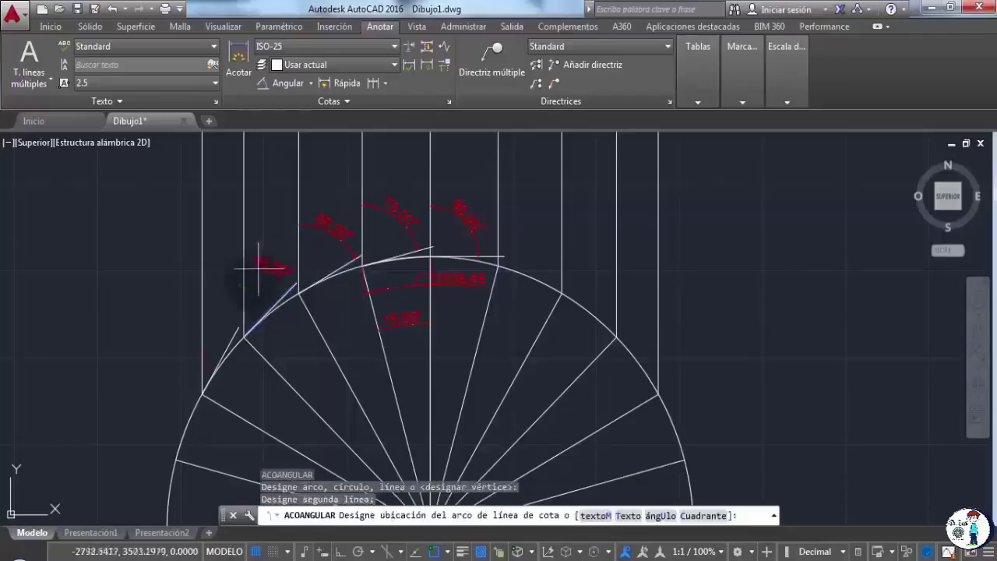
{"action": "left_click", "coordinate": [269, 246]}
{"action": "scroll", "coordinate": [384, 195], "scroll_direction": "up", "scroll_amount": 4}
{"action": "scroll", "coordinate": [543, 272], "scroll_direction": "down", "scroll_amount": 5}
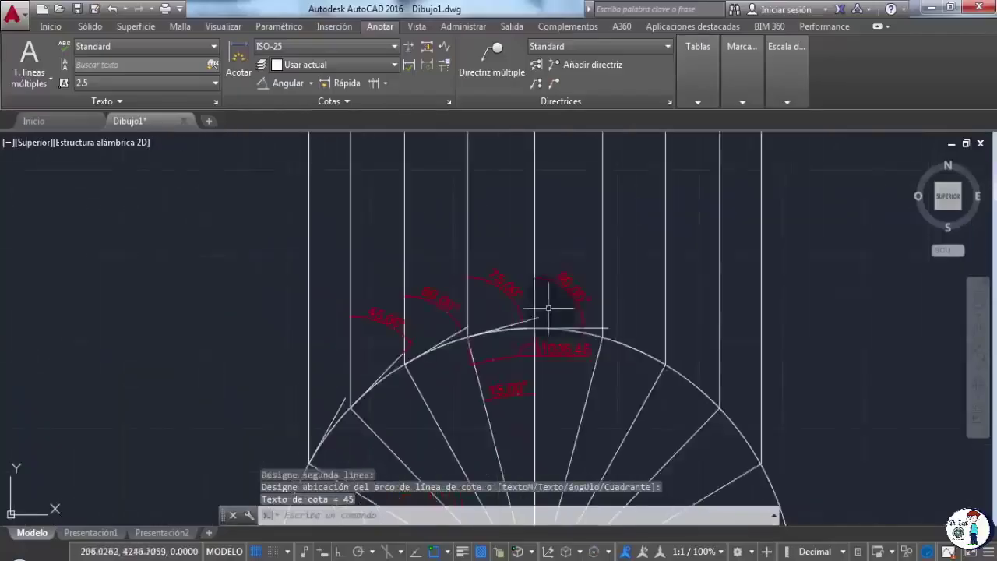
{"action": "mouse_move", "coordinate": [525, 289]}
{"action": "middle_mouse_down"}
{"action": "mouse_move", "coordinate": [407, 233]}
{"action": "mouse_move", "coordinate": [488, 261]}
{"action": "mouse_move", "coordinate": [497, 251]}
{"action": "middle_mouse_up"}
{"action": "scroll", "coordinate": [545, 245], "scroll_direction": "down", "scroll_amount": 3}
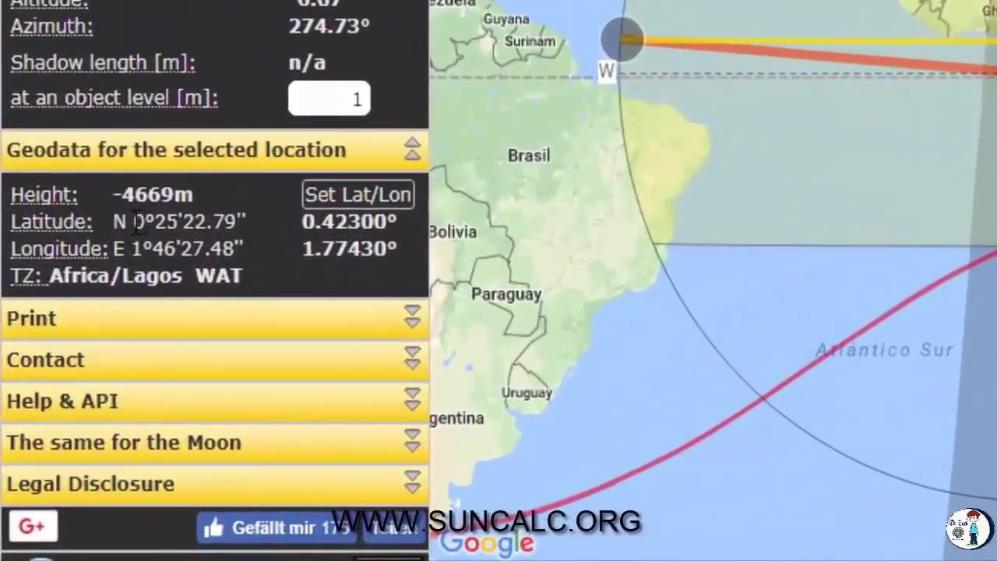
In SunCalc, set the date for the near-equator location to 21 March 2017.
{"action": "double_click", "coordinate": [137, 222]}
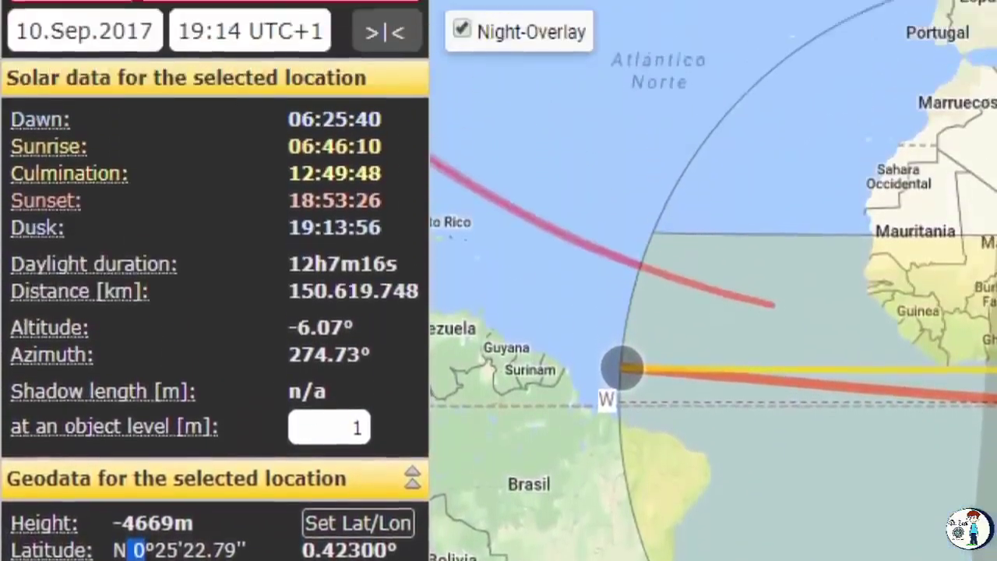
{"action": "left_click", "coordinate": [122, 46]}
{"action": "left_click", "coordinate": [160, 191]}
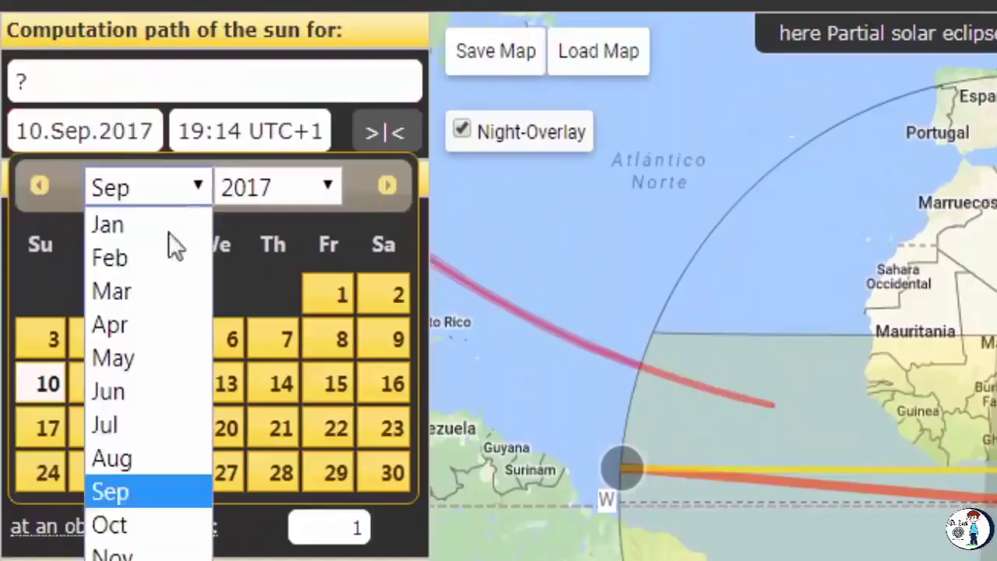
{"action": "left_click", "coordinate": [161, 305]}
{"action": "left_click", "coordinate": [161, 425]}
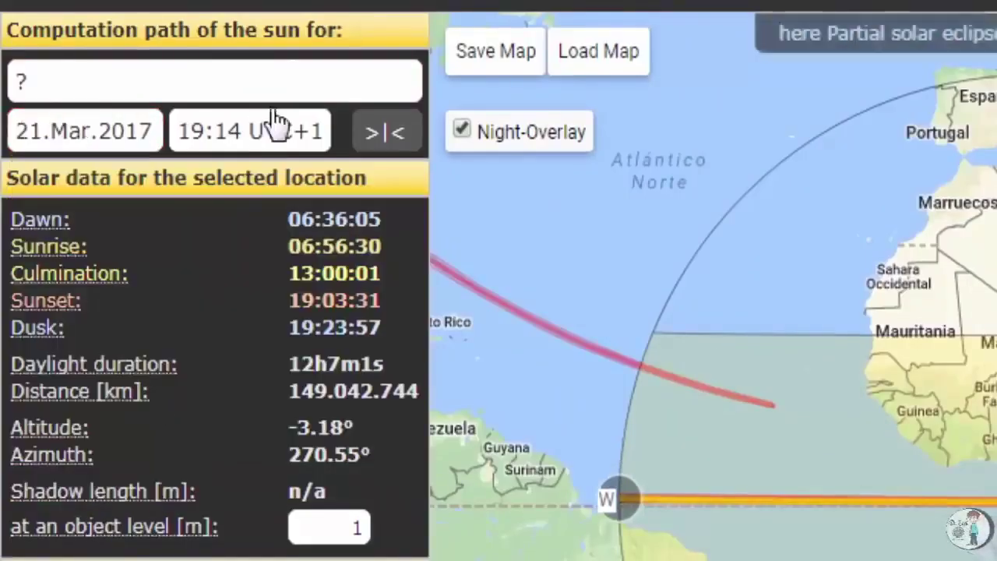
Set the time for the sun's position to 13:00 UTC+1 and apply it.
{"action": "left_click", "coordinate": [278, 134]}
{"action": "left_click_drag", "start_coordinate": [871, 178], "coordinate": [854, 192]}
{"action": "left_click_drag", "start_coordinate": [714, 244], "coordinate": [588, 245]}
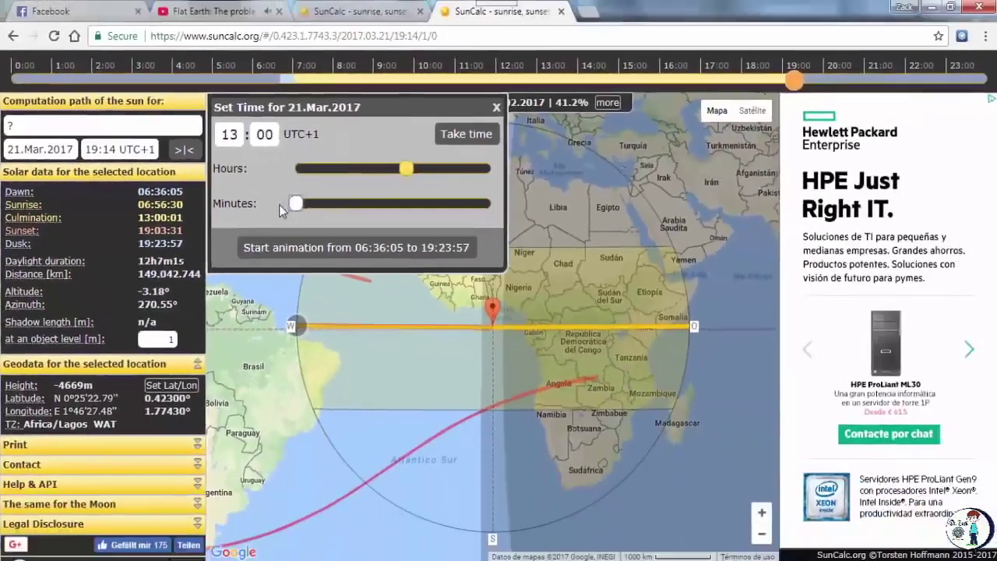
{"action": "left_click", "coordinate": [444, 138]}
Reposition the location marker in the Gulf of Guinea directly under the sun, at latitude 0.42297° and longitude 1.78116°.
{"action": "left_click_drag", "start_coordinate": [502, 333], "coordinate": [474, 330]}
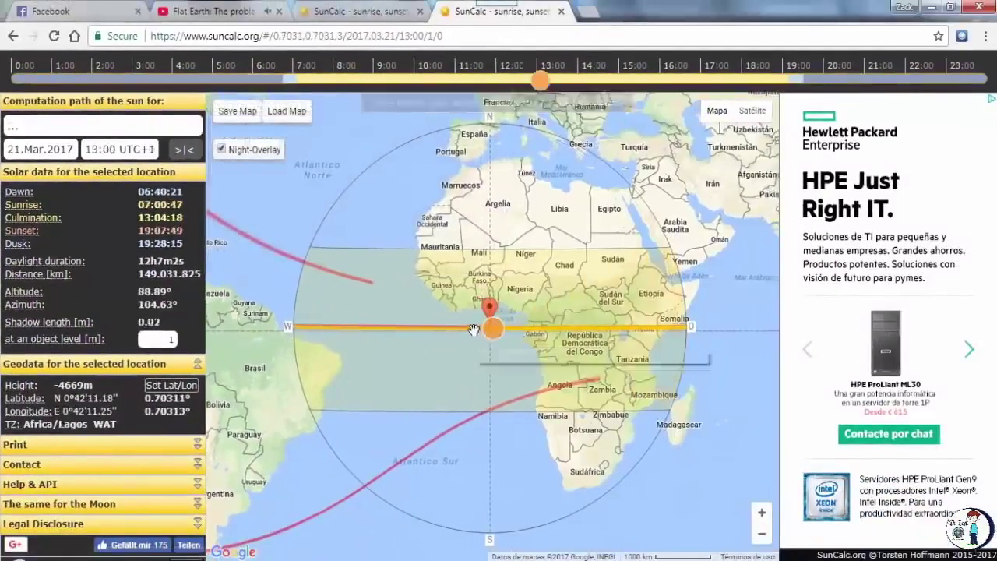
{"action": "double_click", "coordinate": [489, 329]}
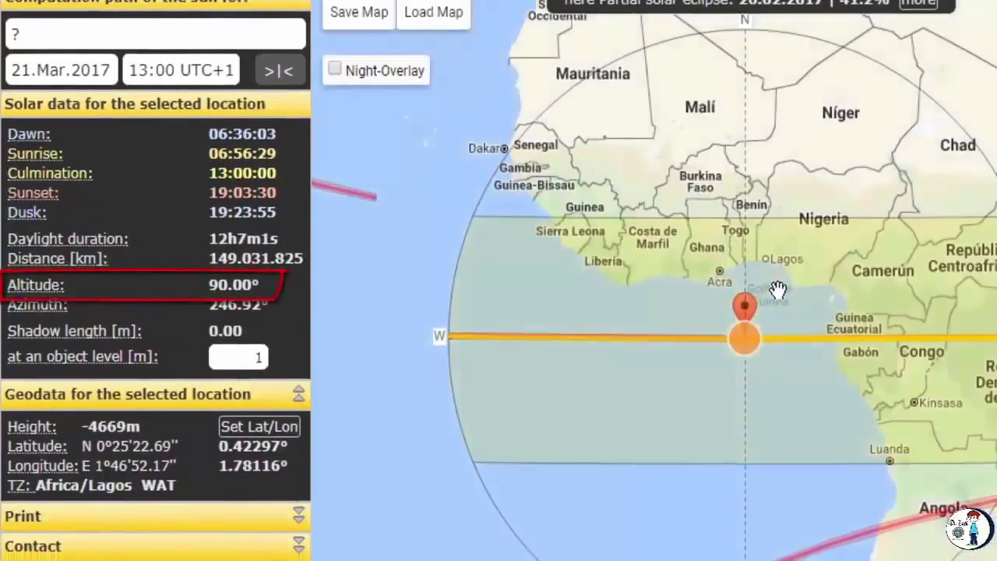
Set the time for the sun's position to 14:00 UTC+1 and apply it.
{"action": "left_click", "coordinate": [212, 77]}
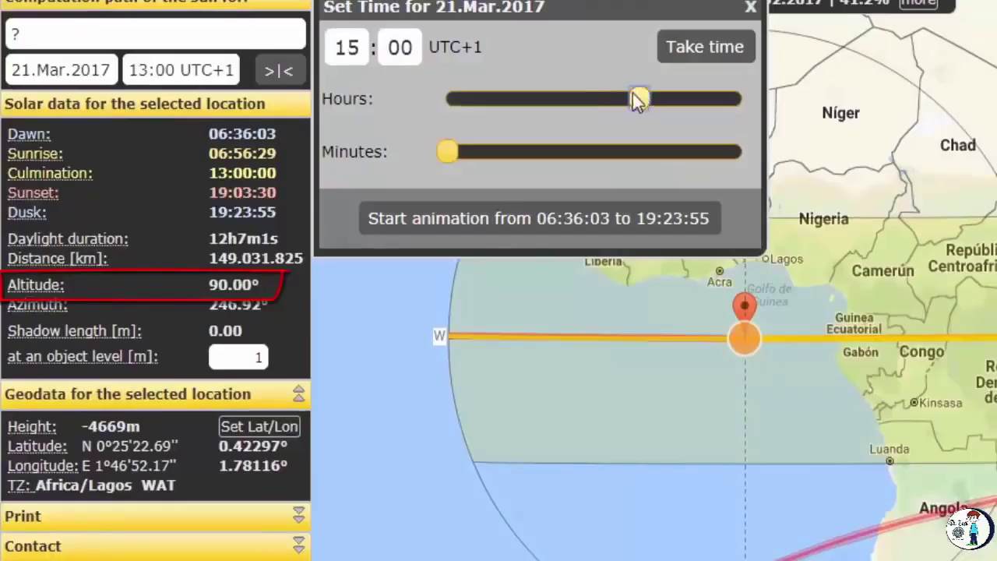
{"action": "left_click_drag", "start_coordinate": [639, 98], "coordinate": [628, 99]}
{"action": "left_click", "coordinate": [688, 61]}
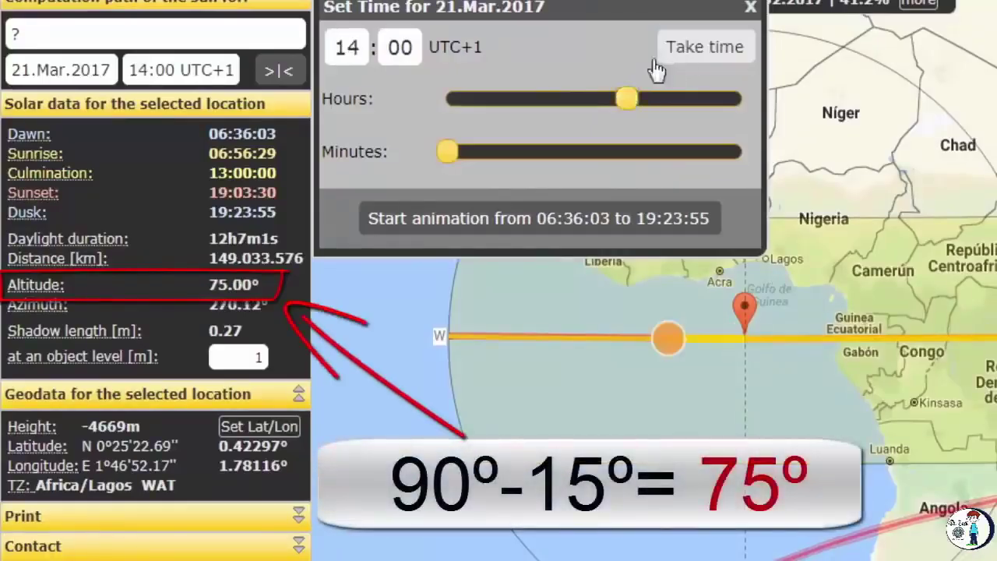
Set the time for the sun's position to 15:00 UTC+1, and apply it before advancing the hour further.
{"action": "left_click", "coordinate": [218, 70]}
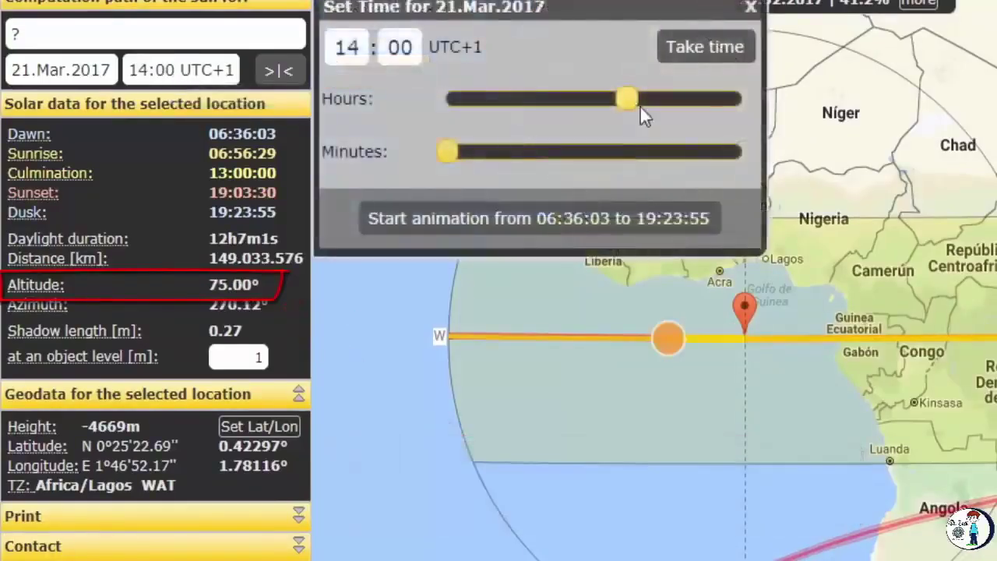
{"action": "left_click", "coordinate": [685, 51]}
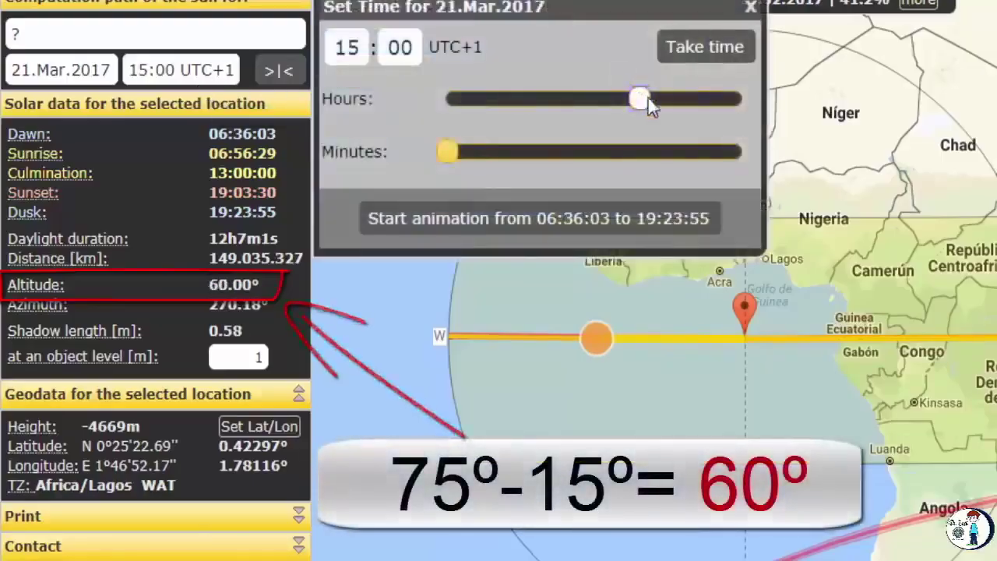
{"action": "left_click_drag", "start_coordinate": [648, 98], "coordinate": [654, 99]}
{"action": "left_click", "coordinate": [684, 54]}
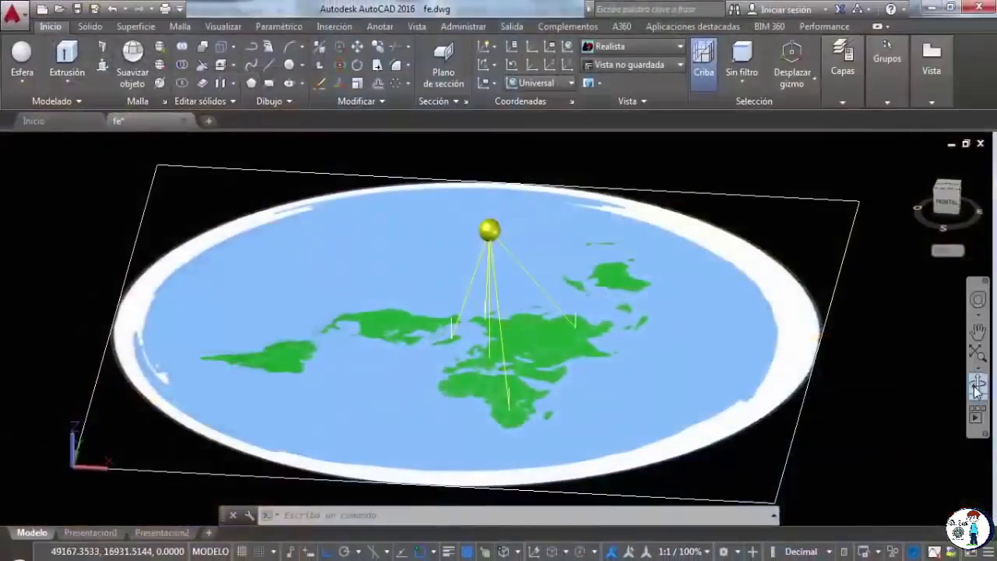
In AutoCAD, orbit the flat-Earth model to examine the sun sphere and its rays from other sides.
{"action": "left_click", "coordinate": [975, 390]}
{"action": "left_click_drag", "start_coordinate": [716, 394], "coordinate": [48, 417]}
{"action": "left_click_drag", "start_coordinate": [621, 386], "coordinate": [526, 360]}
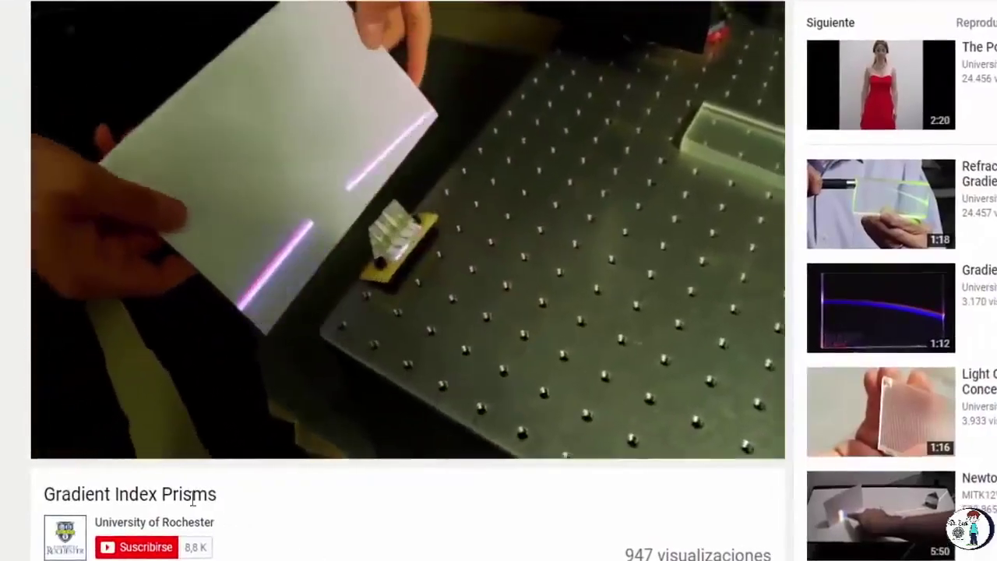
Highlight the title of the "Gradient Index Prisms" video on YouTube.
{"action": "left_click_drag", "start_coordinate": [217, 495], "coordinate": [42, 498]}
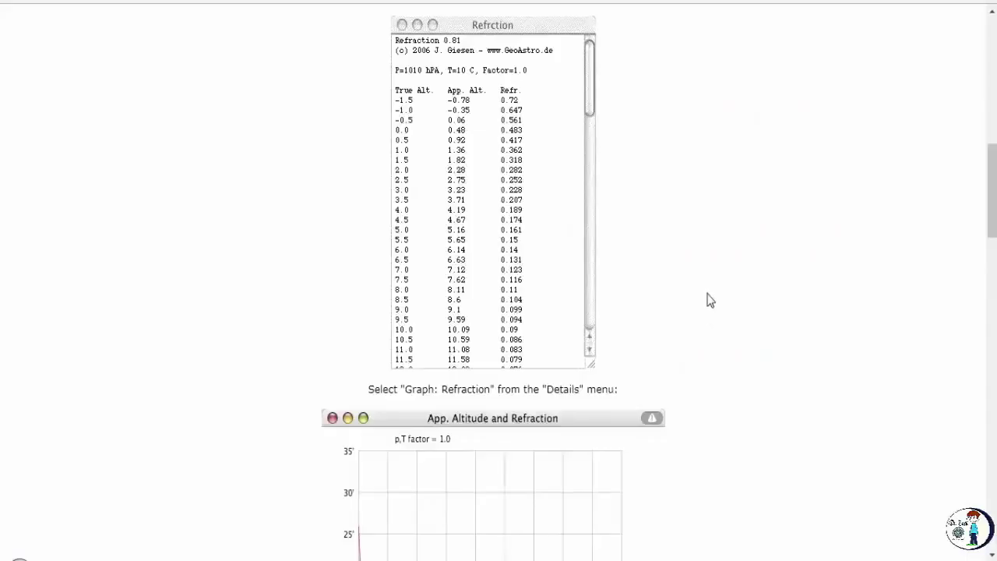
Examine the refraction table and the apparent altitude and refraction graphs on the web page.
{"action": "scroll", "coordinate": [711, 273], "scroll_direction": "down", "scroll_amount": 3}
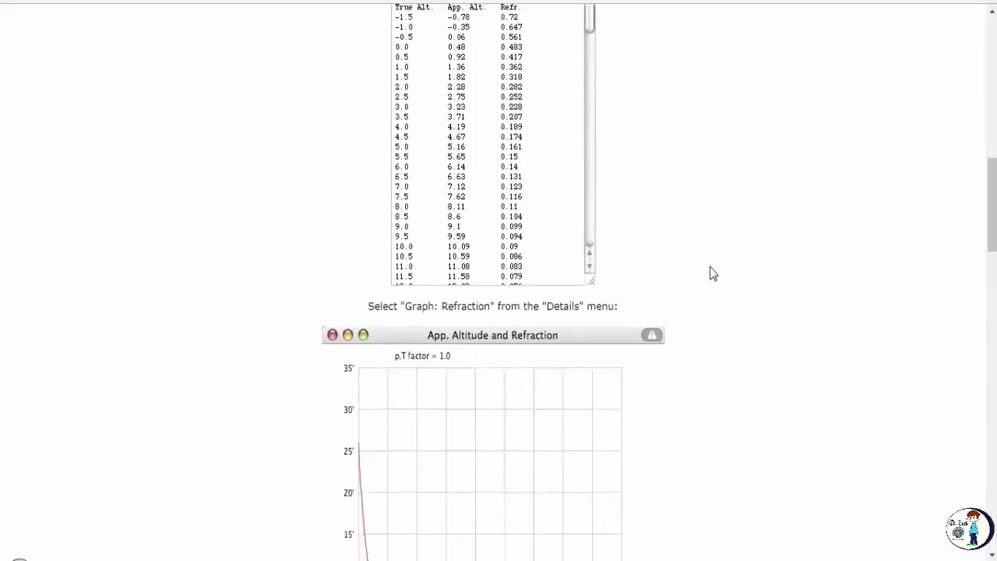
{"action": "scroll", "coordinate": [712, 273], "scroll_direction": "down", "scroll_amount": 3}
{"action": "scroll", "coordinate": [711, 274], "scroll_direction": "down", "scroll_amount": 3}
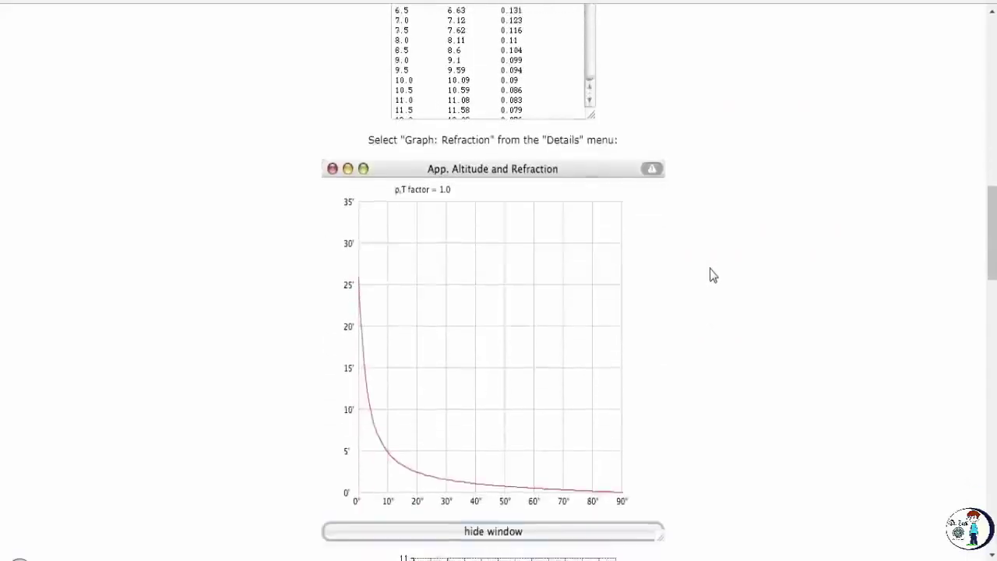
{"action": "scroll", "coordinate": [711, 275], "scroll_direction": "down", "scroll_amount": 3}
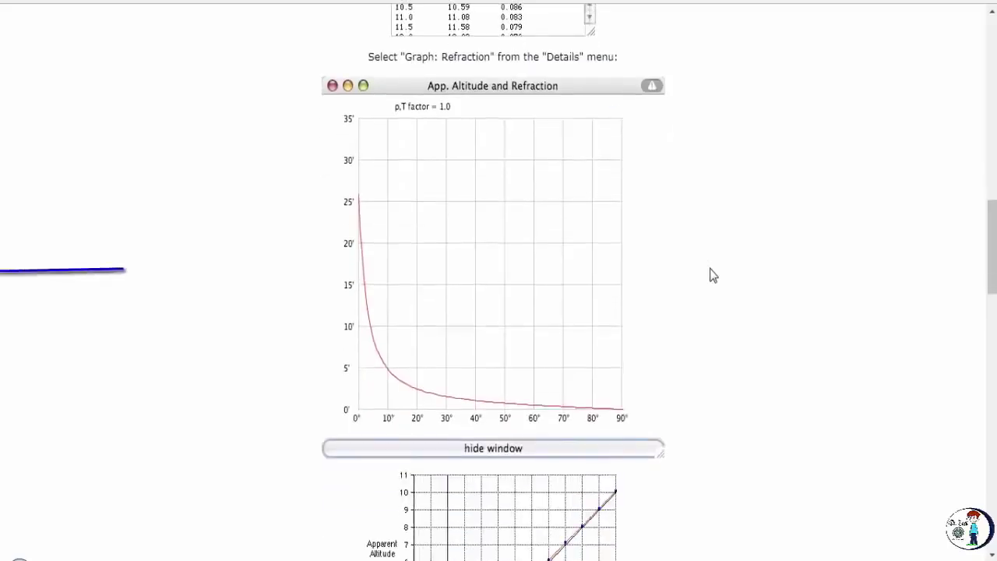
{"action": "scroll", "coordinate": [711, 274], "scroll_direction": "down", "scroll_amount": 9}
{"action": "scroll", "coordinate": [711, 274], "scroll_direction": "down", "scroll_amount": 6}
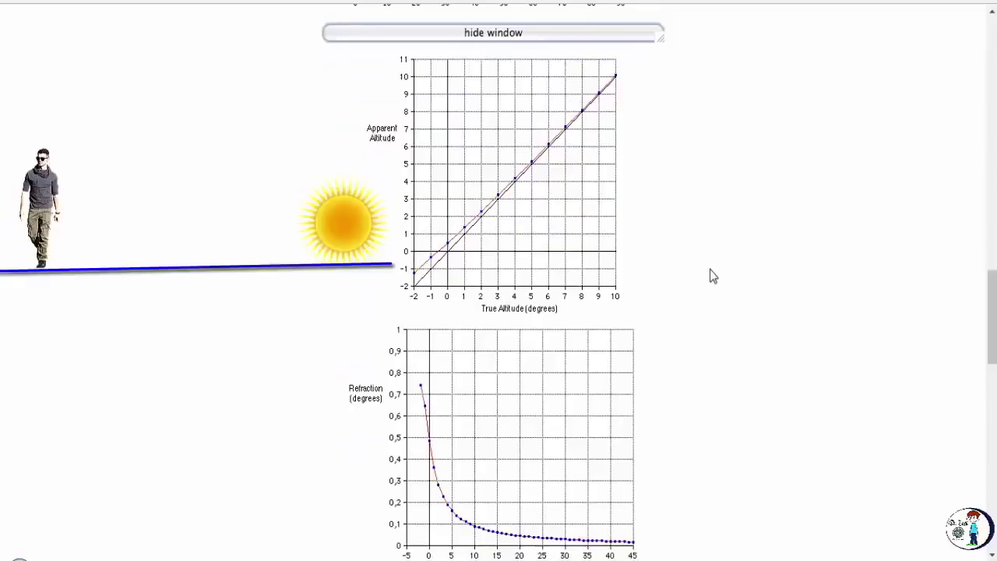
{"action": "scroll", "coordinate": [711, 274], "scroll_direction": "down", "scroll_amount": 3}
{"action": "scroll", "coordinate": [711, 274], "scroll_direction": "up", "scroll_amount": 3}
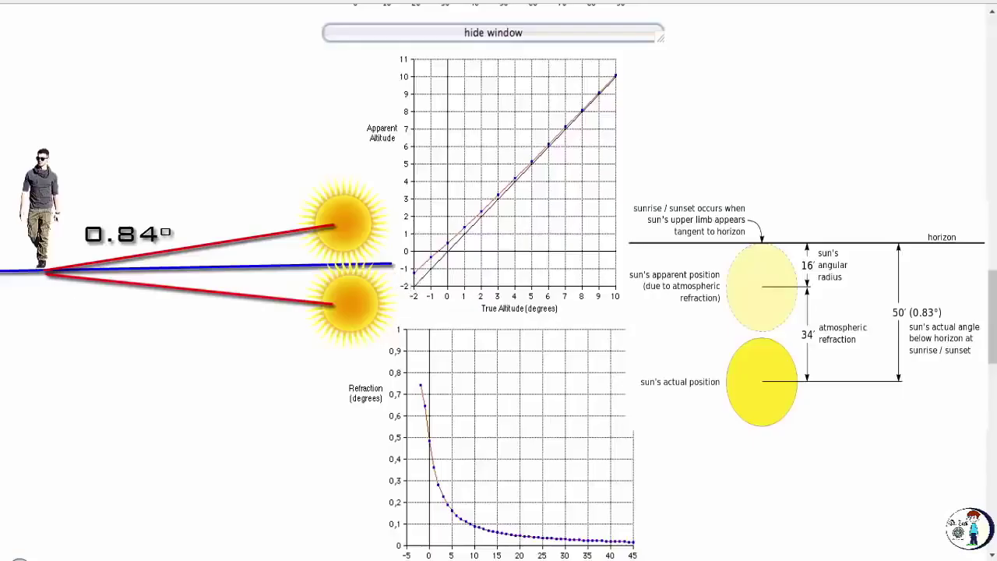
{"action": "scroll", "coordinate": [735, 267], "scroll_direction": "down", "scroll_amount": 10}
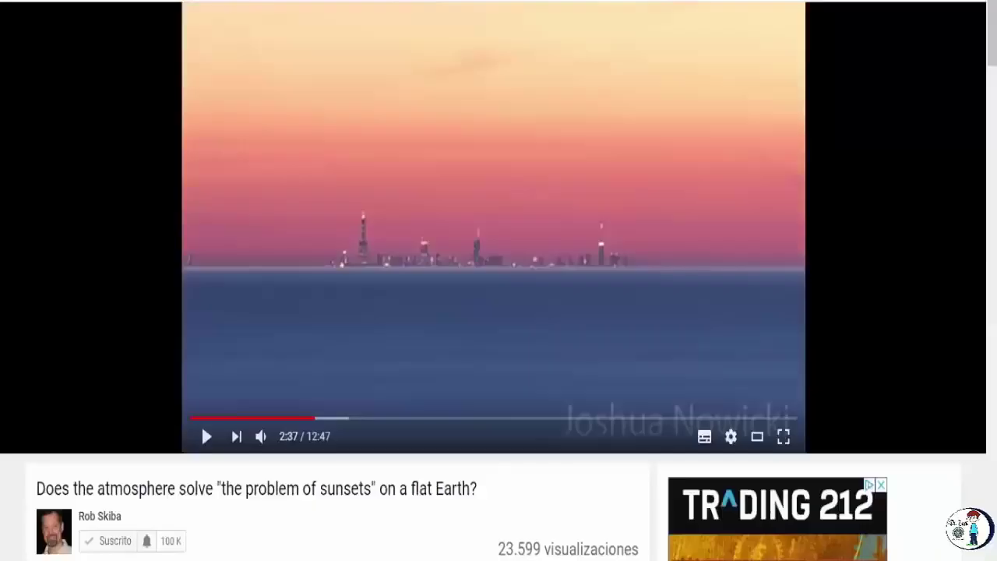
Play the YouTube video about whether the atmosphere solves the problem of sunsets on a flat Earth.
{"action": "left_click", "coordinate": [203, 434]}
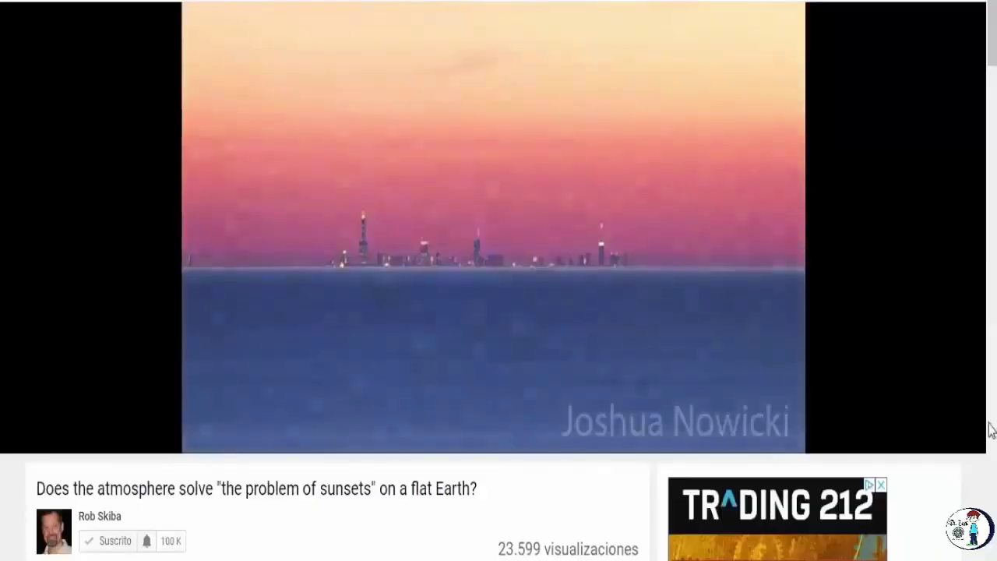
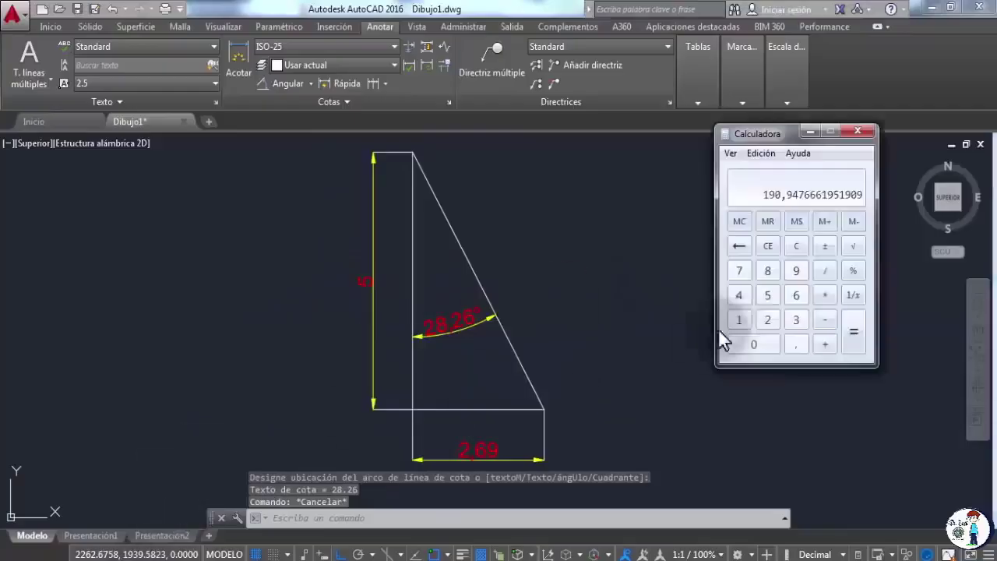
In Calculator, divide 360 by the 28,26 degree angle and multiply the quotient by 15 to compute the circumference.
{"action": "type", "text": "360"}
{"action": "key", "text": "slash"}
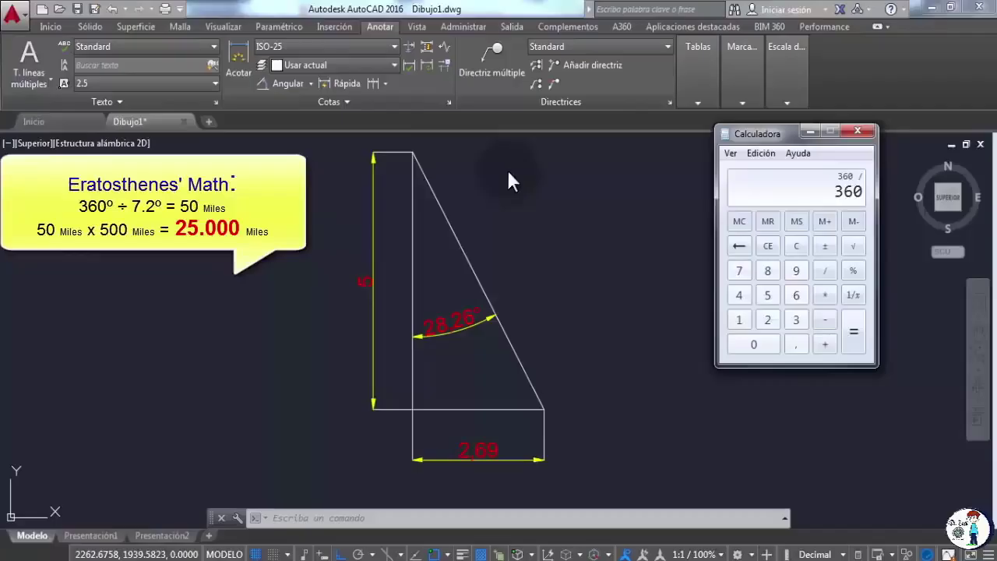
{"action": "type", "text": "28,26"}
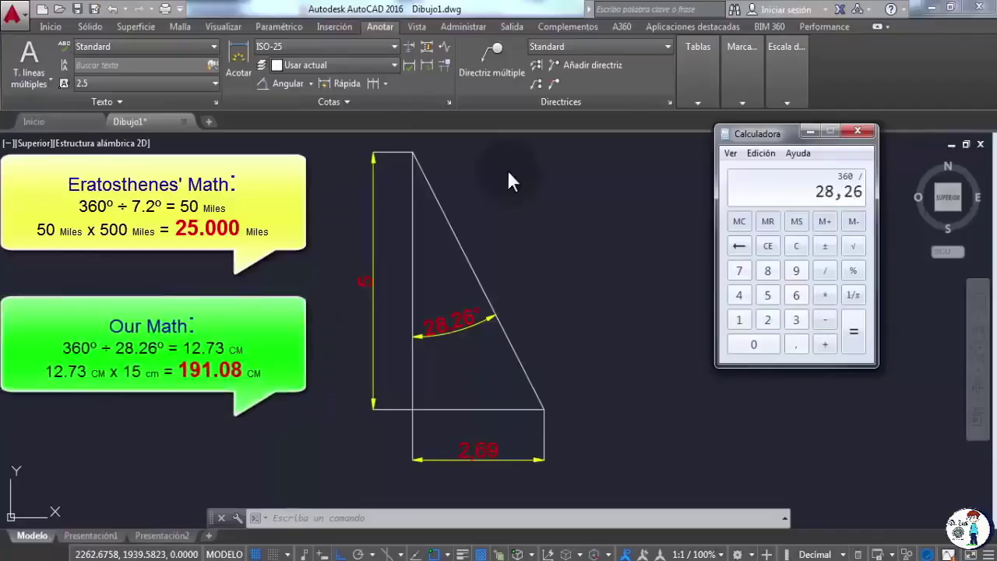
{"action": "key", "text": "Return"}
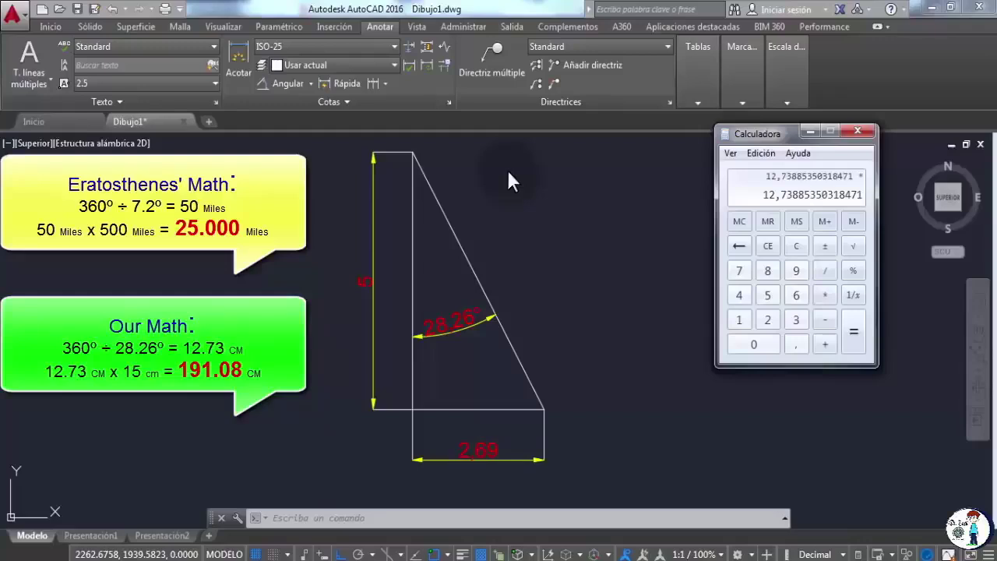
{"action": "type", "text": "15"}
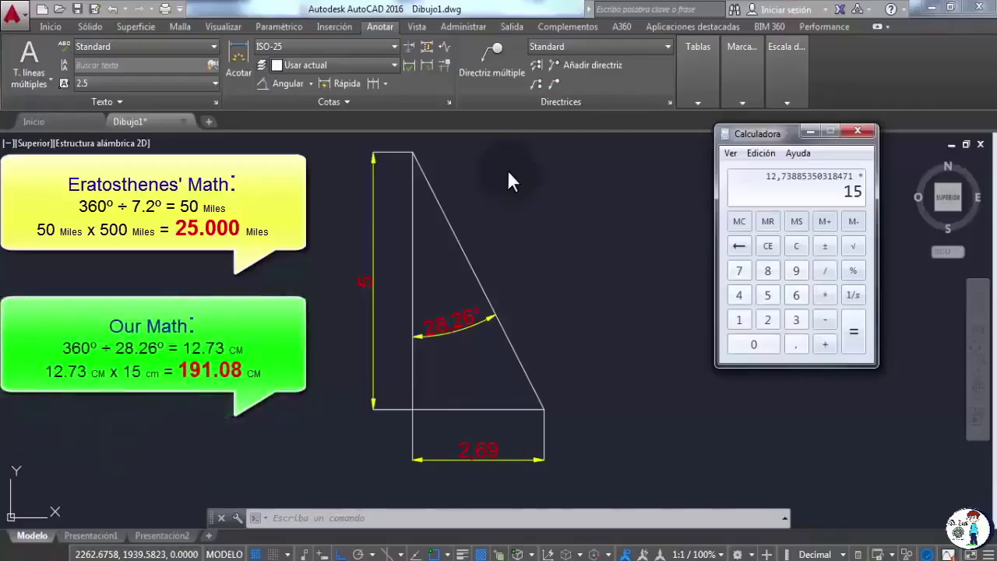
{"action": "key", "text": "Return"}
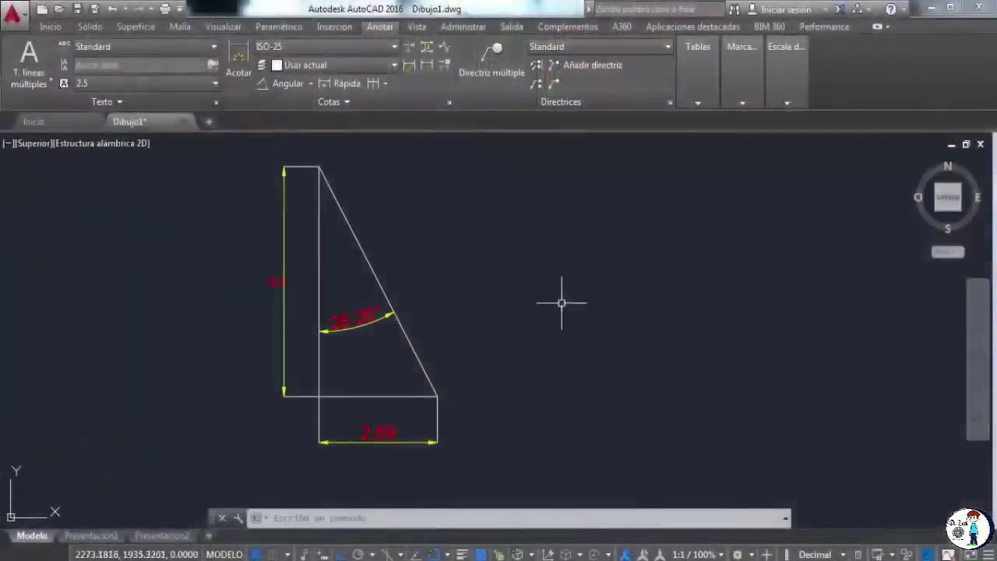
Examine the full circle around the dimensioned triangle in the AutoCAD drawing and highlight its radius dimension.
{"action": "left_click", "coordinate": [498, 306]}
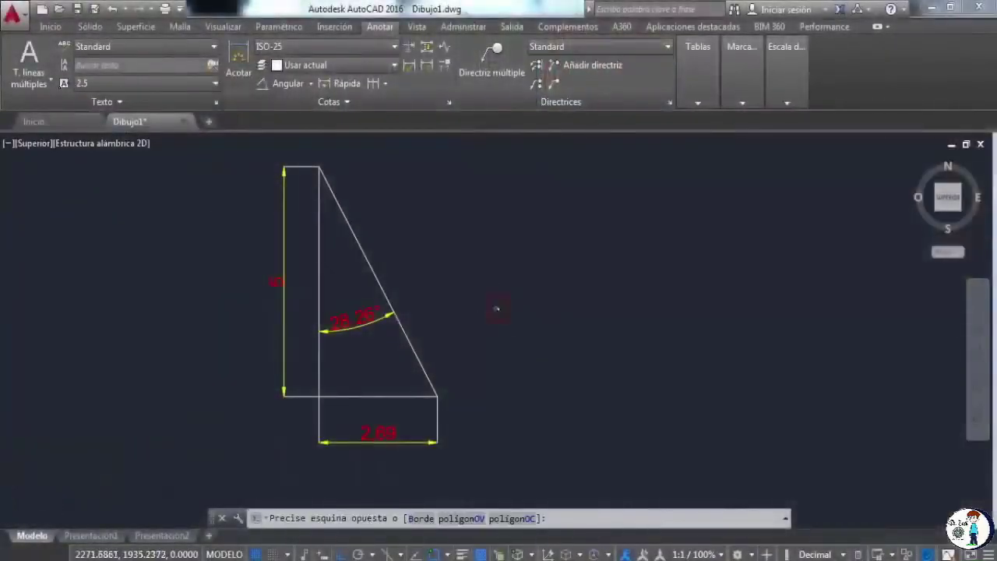
{"action": "scroll", "coordinate": [493, 306], "scroll_direction": "down", "scroll_amount": 10}
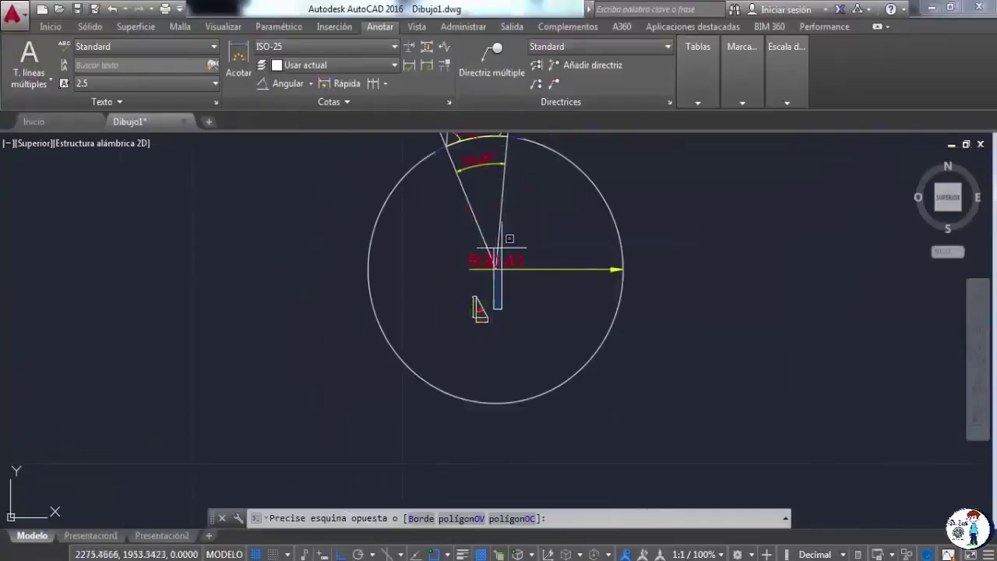
{"action": "scroll", "coordinate": [477, 314], "scroll_direction": "down", "scroll_amount": 6}
{"action": "scroll", "coordinate": [478, 312], "scroll_direction": "up", "scroll_amount": 6}
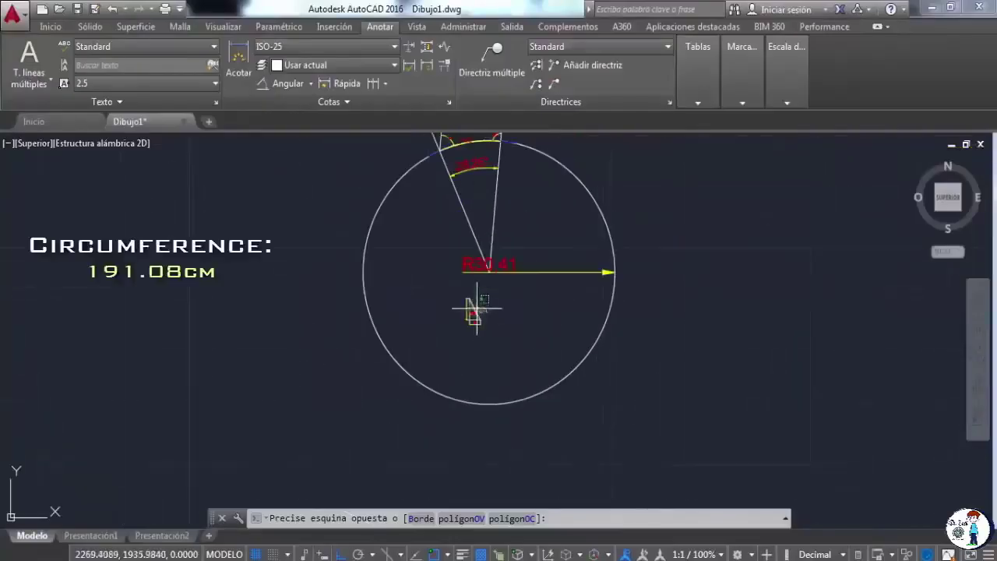
{"action": "key", "text": "Escape"}
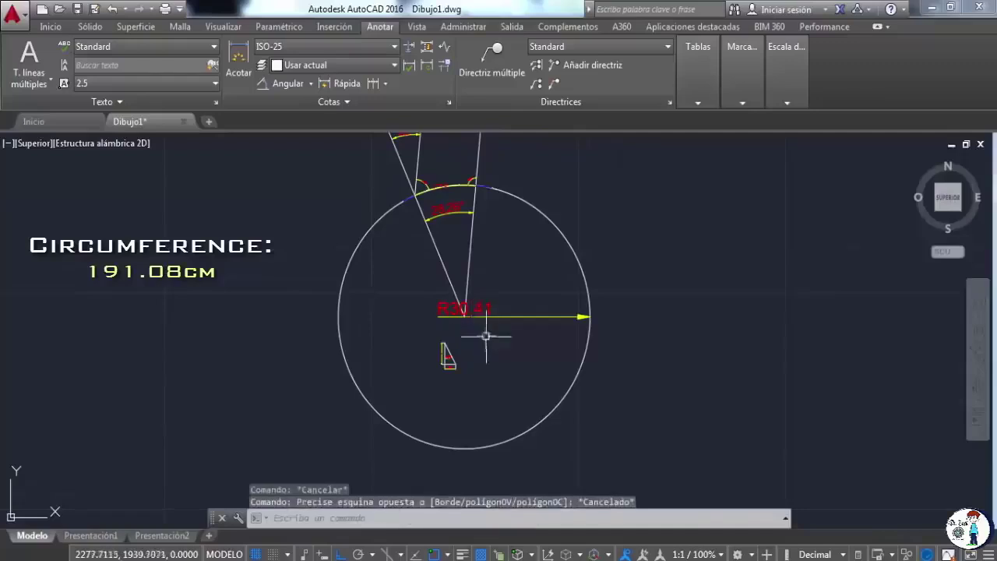
{"action": "scroll", "coordinate": [489, 320], "scroll_direction": "up", "scroll_amount": 2}
{"action": "scroll", "coordinate": [495, 319], "scroll_direction": "down", "scroll_amount": 2}
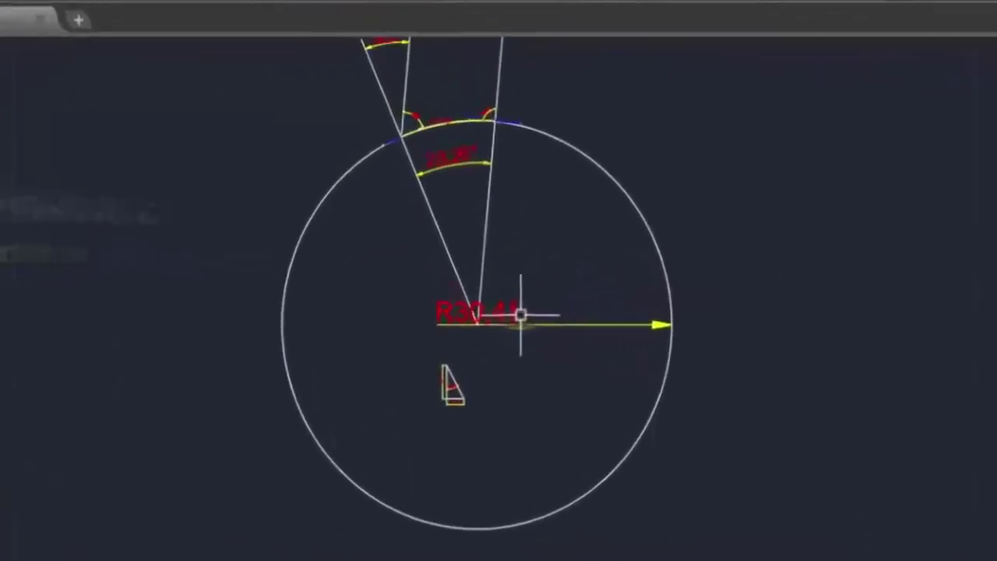
{"action": "left_click", "coordinate": [511, 312]}
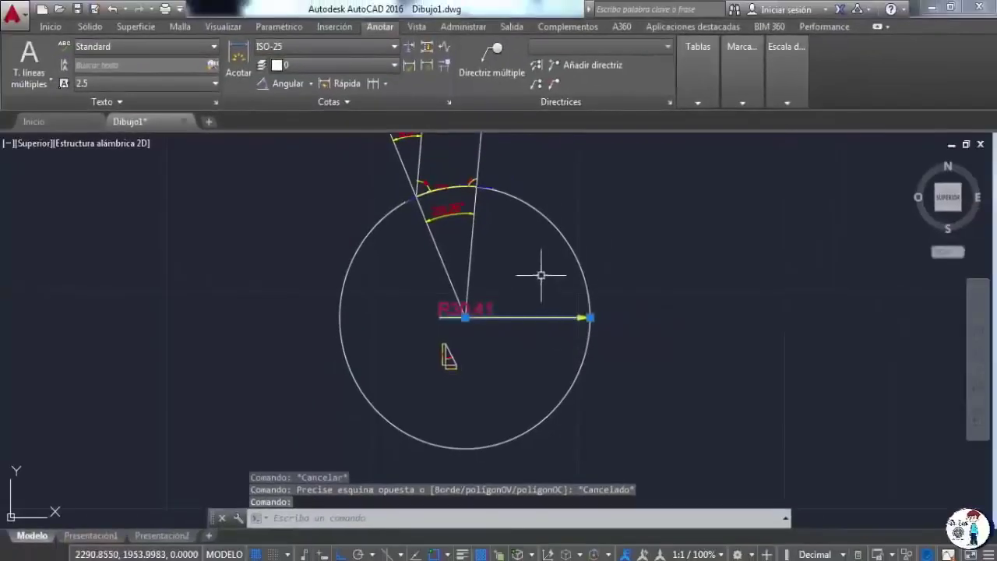
{"action": "key", "text": "Escape"}
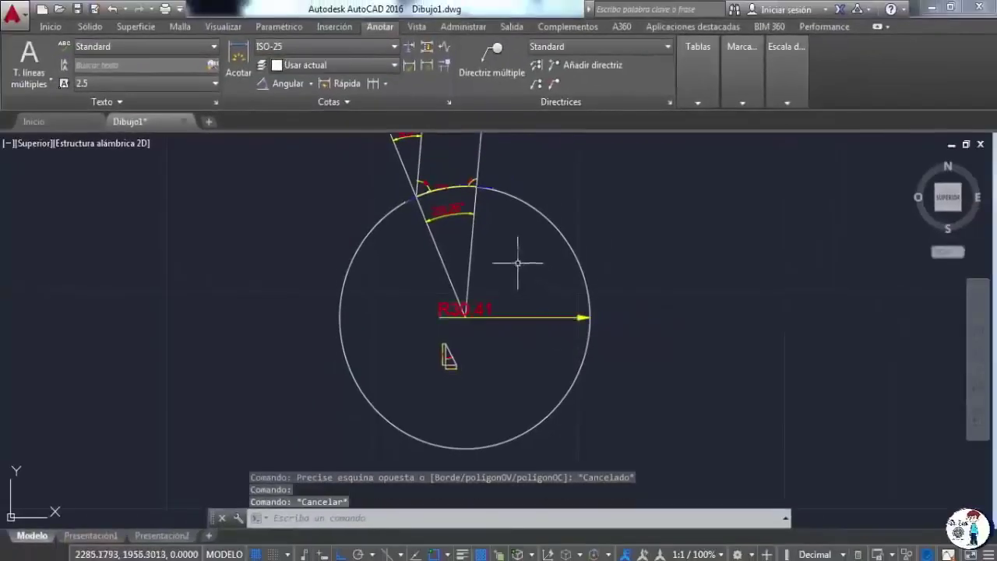
Examine the angle and arc-length dimensions where the two radial lines cross the upper part of the circle.
{"action": "scroll", "coordinate": [436, 179], "scroll_direction": "up", "scroll_amount": 6}
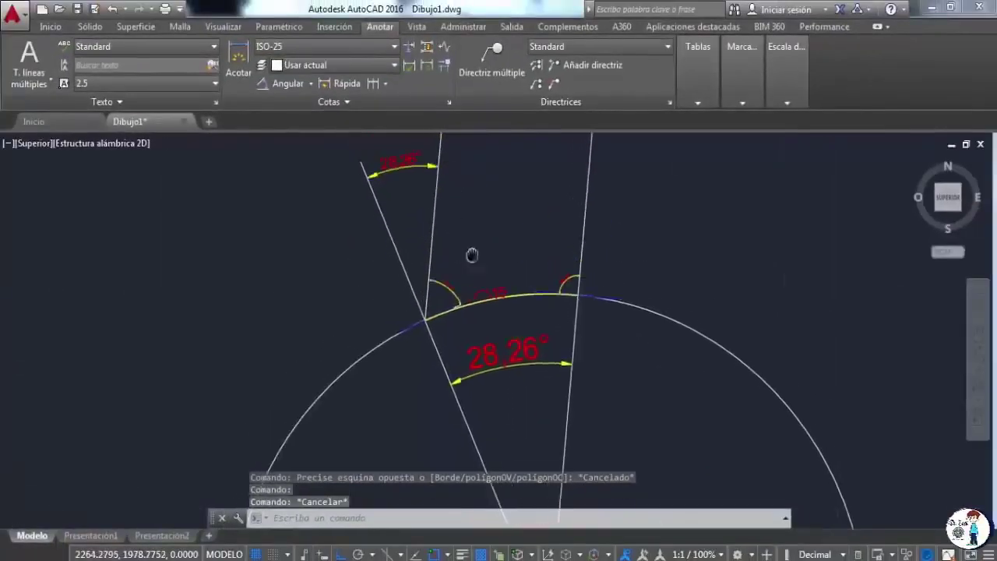
{"action": "middle_click_drag", "start_coordinate": [485, 256], "coordinate": [483, 282]}
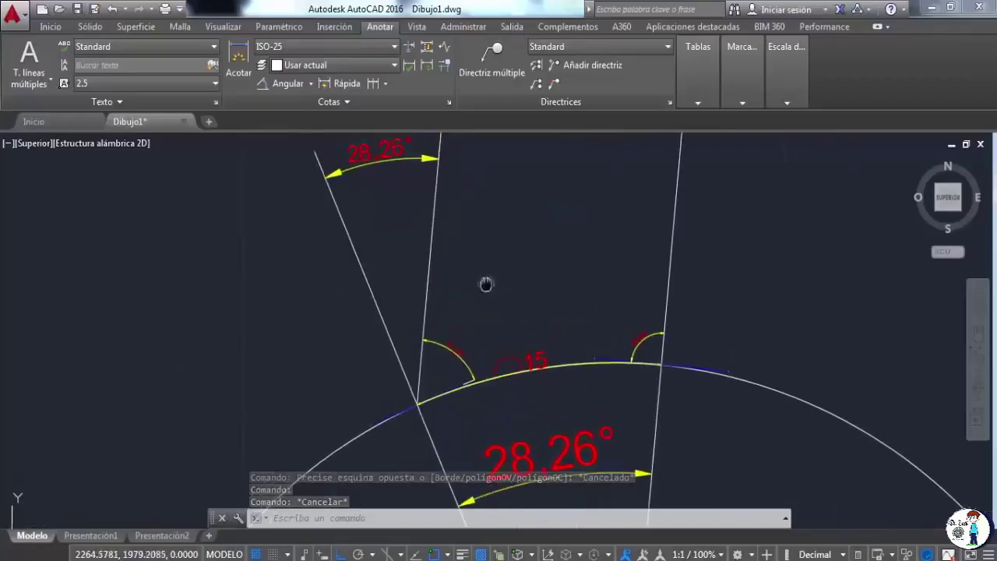
{"action": "scroll", "coordinate": [467, 195], "scroll_direction": "down", "scroll_amount": 8}
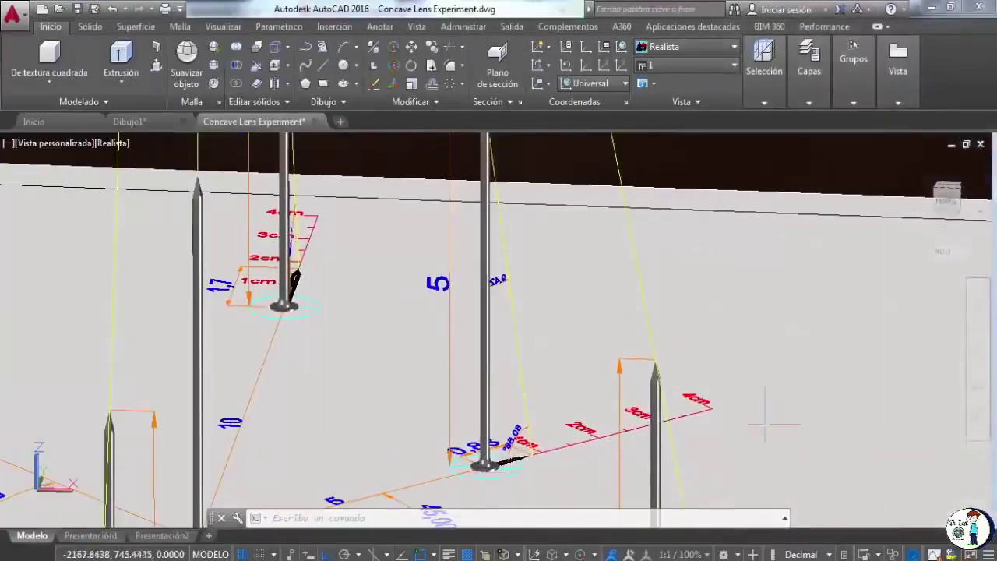
Orbit the Concave Lens Experiment model to examine the nails, their shadow lengths and the light-ray angles from the side.
{"action": "mouse_move", "coordinate": [765, 424]}
{"action": "middle_mouse_down", "text": "shift"}
{"action": "mouse_move", "coordinate": [769, 407]}
{"action": "mouse_move", "coordinate": [311, 442]}
{"action": "mouse_move", "coordinate": [474, 211]}
{"action": "middle_mouse_up", "text": "shift"}
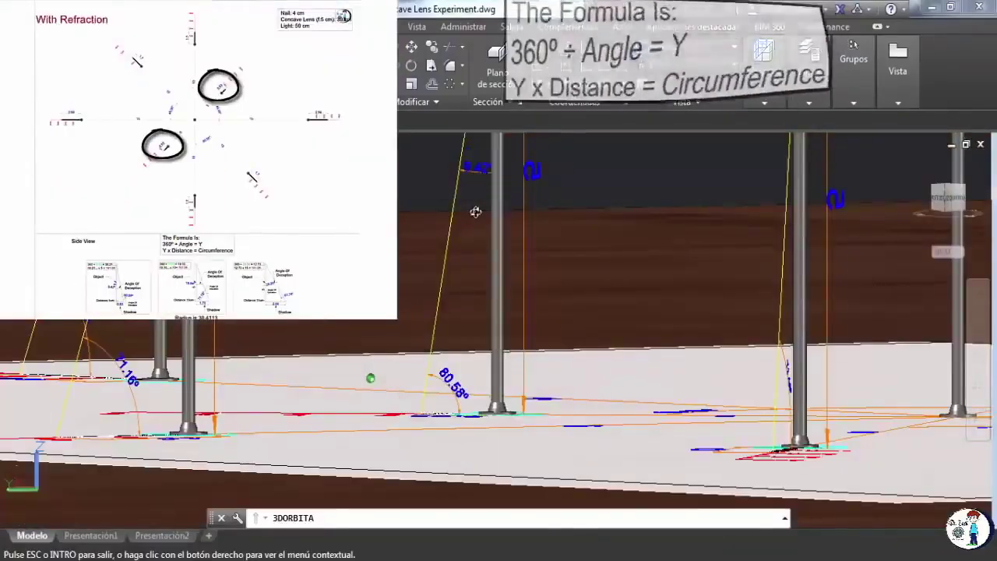
{"action": "middle_click_drag", "start_coordinate": [475, 211], "coordinate": [483, 234], "text": "shift"}
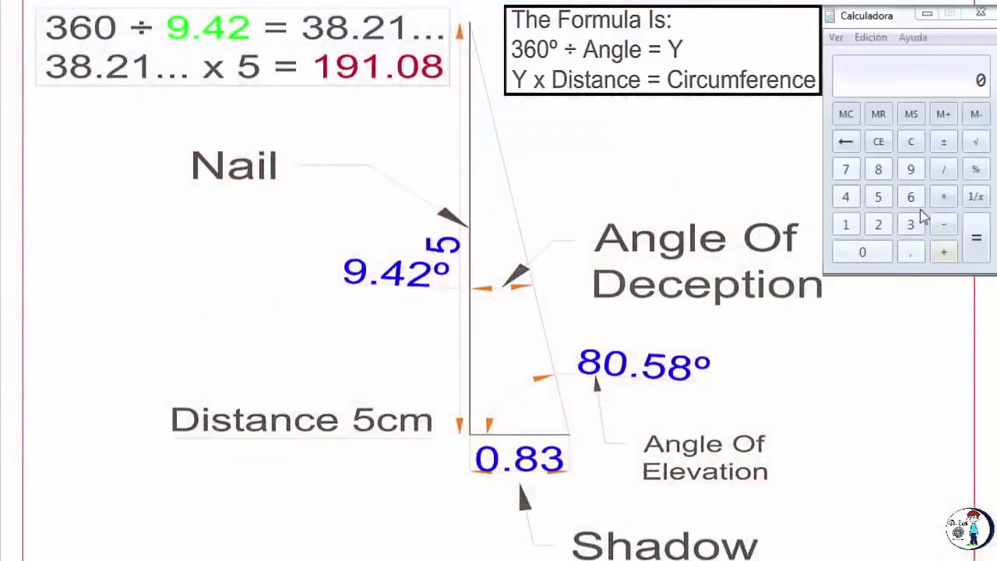
In Calculator, divide 360 by the nail's 9,42 degree angle and multiply the quotient by the 5 cm distance.
{"action": "left_click", "coordinate": [911, 224]}
{"action": "left_click", "coordinate": [910, 197]}
{"action": "left_click", "coordinate": [863, 252]}
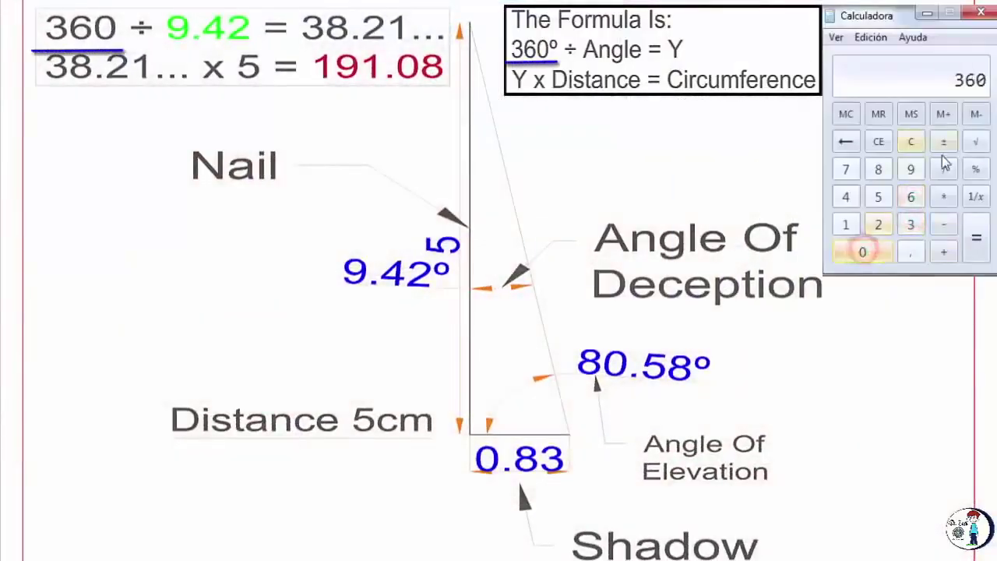
{"action": "left_click", "coordinate": [944, 169]}
{"action": "left_click", "coordinate": [911, 169]}
{"action": "left_click", "coordinate": [911, 251]}
{"action": "left_click", "coordinate": [845, 197]}
{"action": "left_click", "coordinate": [878, 224]}
{"action": "left_click", "coordinate": [976, 239]}
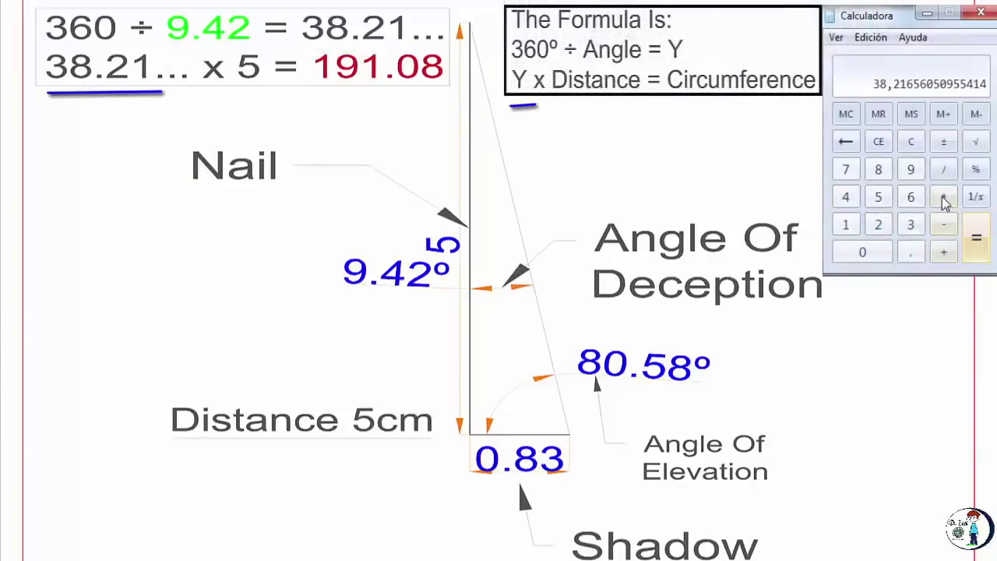
{"action": "left_click", "coordinate": [944, 197]}
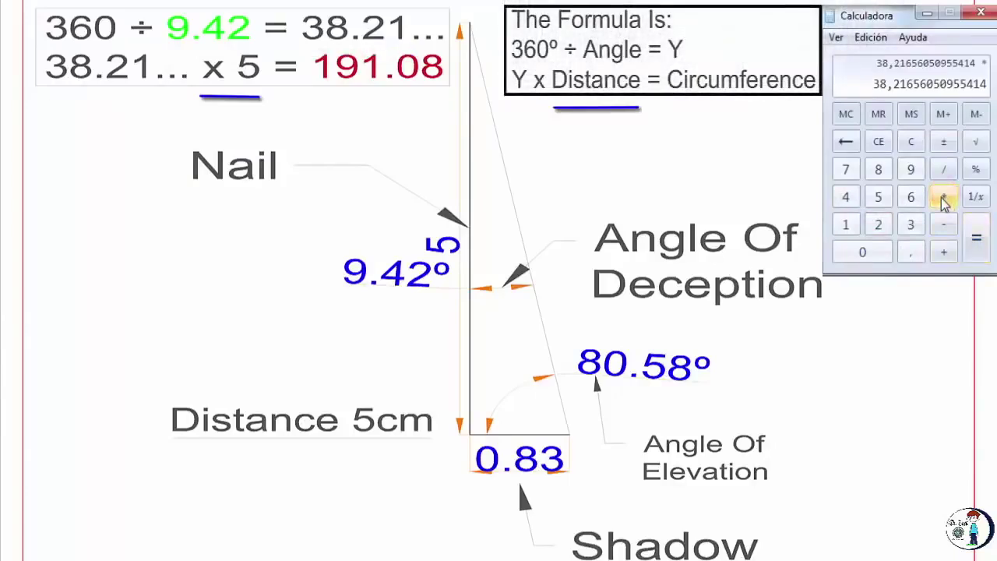
{"action": "left_click", "coordinate": [879, 199]}
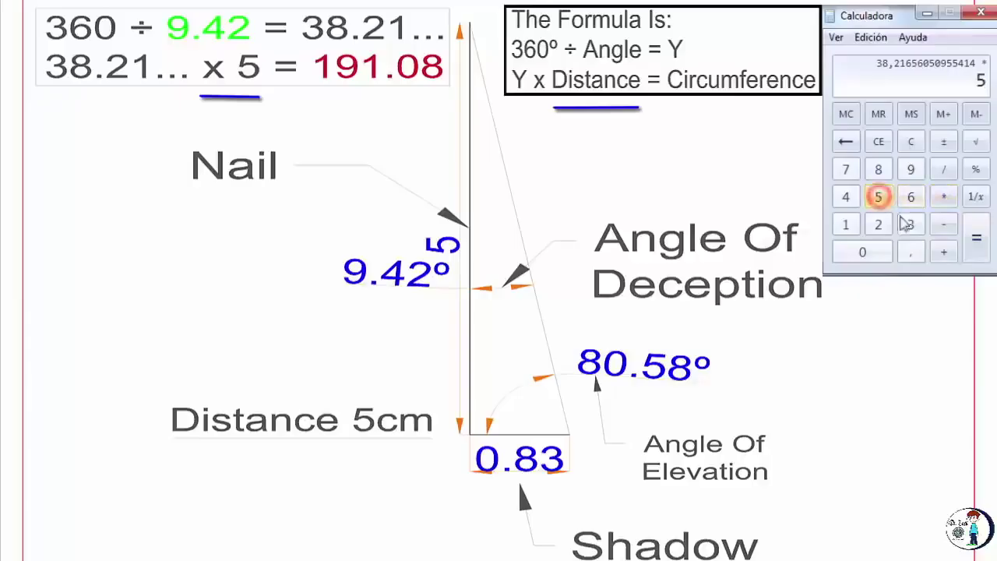
{"action": "left_click", "coordinate": [980, 251]}
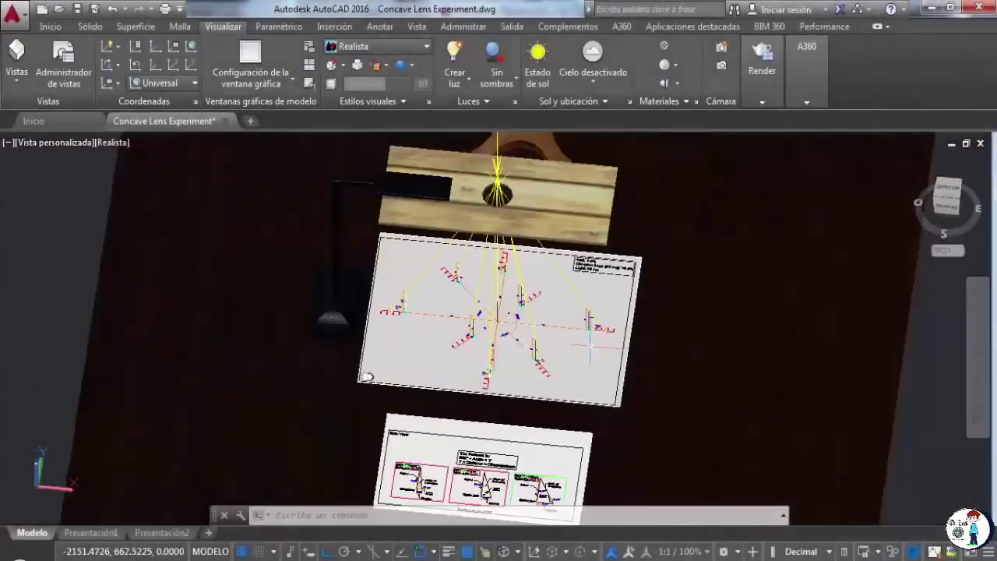
Examine the nail 10 cm from the centre in the Concave Lens Experiment model, including its shadow length and light-ray angles.
{"action": "scroll", "coordinate": [600, 390], "scroll_direction": "up", "scroll_amount": 5}
{"action": "middle_click_drag", "start_coordinate": [634, 343], "coordinate": [490, 303], "text": "shift"}
{"action": "scroll", "coordinate": [490, 303], "scroll_direction": "up", "scroll_amount": 5}
{"action": "middle_click_drag", "start_coordinate": [330, 275], "coordinate": [508, 311]}
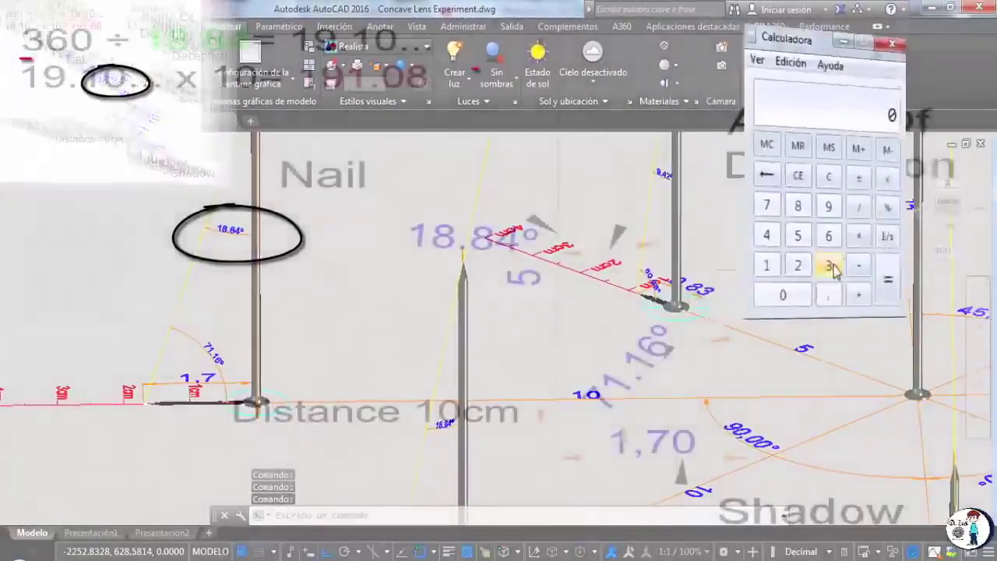
In Calculator, divide 360 by the 10 cm nail's deception angle of 18,84 degrees.
{"action": "left_click", "coordinate": [890, 264]}
{"action": "left_click", "coordinate": [890, 230]}
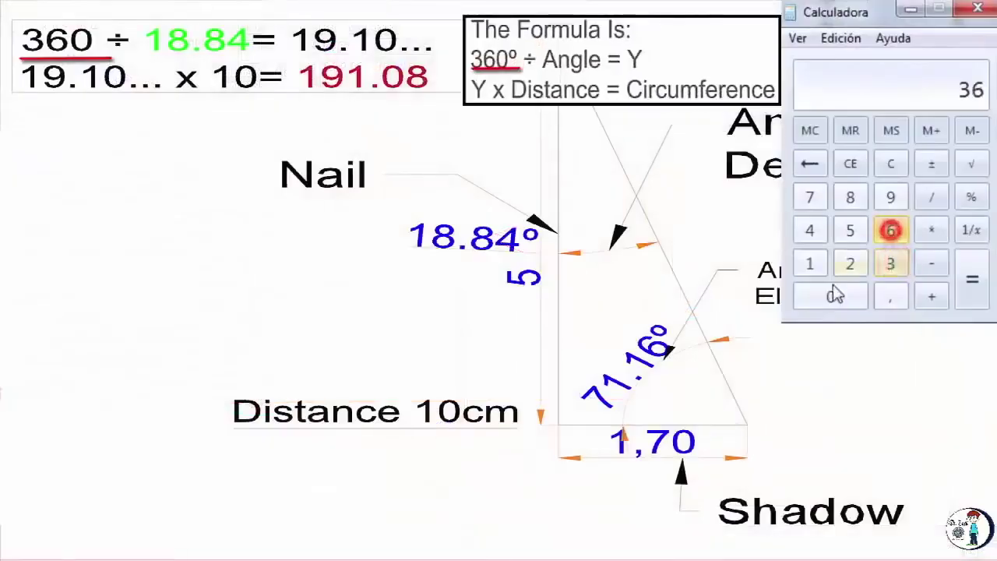
{"action": "left_click", "coordinate": [830, 297]}
{"action": "left_click", "coordinate": [931, 197]}
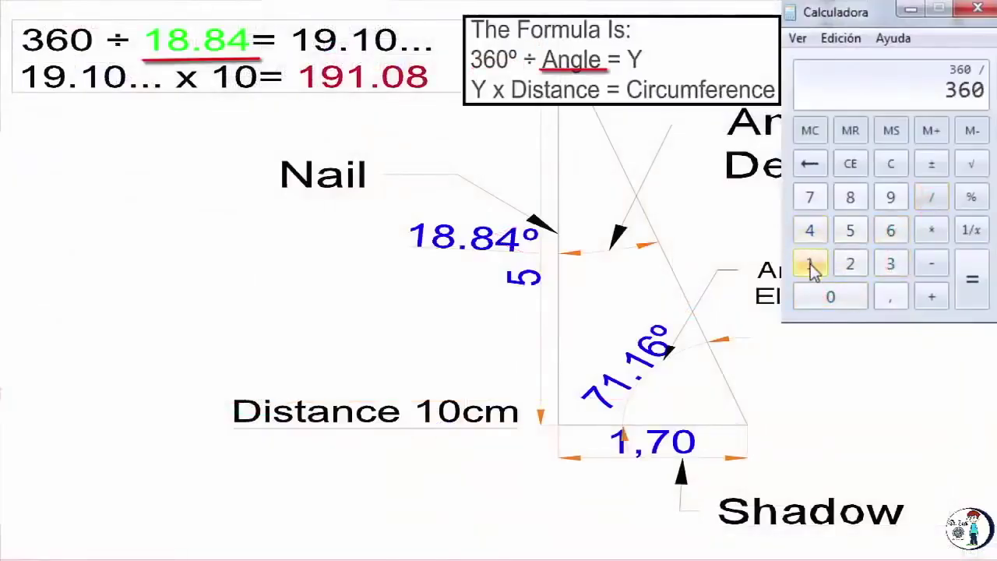
{"action": "left_click", "coordinate": [810, 264]}
{"action": "left_click", "coordinate": [850, 197]}
{"action": "left_click", "coordinate": [890, 294]}
{"action": "left_click", "coordinate": [854, 198]}
{"action": "left_click", "coordinate": [810, 230]}
{"action": "left_click", "coordinate": [971, 279]}
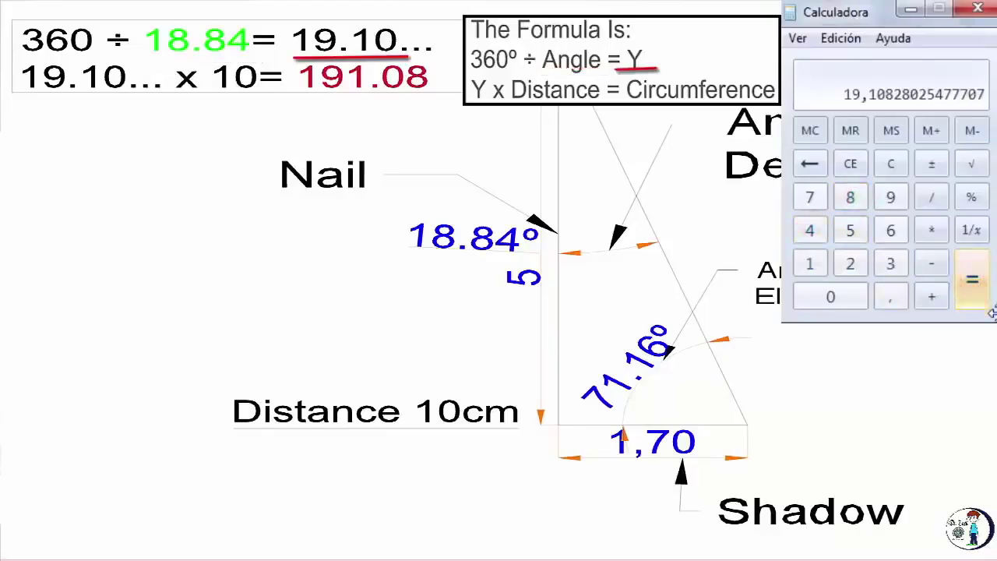
Multiply the quotient by the 10 cm distance to get the circumference, and close Calculator.
{"action": "left_click", "coordinate": [933, 233]}
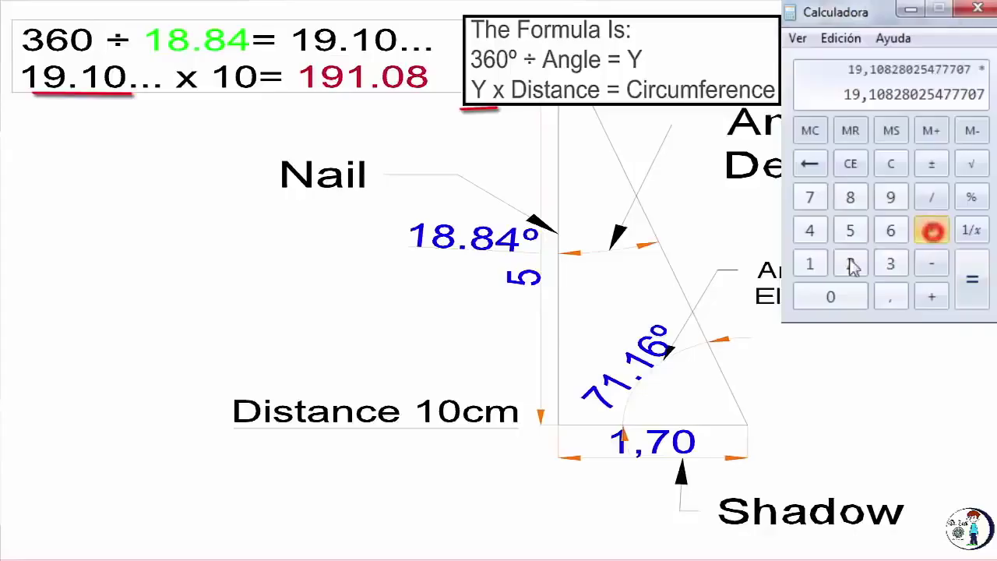
{"action": "left_click", "coordinate": [810, 265]}
{"action": "left_click", "coordinate": [830, 296]}
{"action": "left_click", "coordinate": [980, 292]}
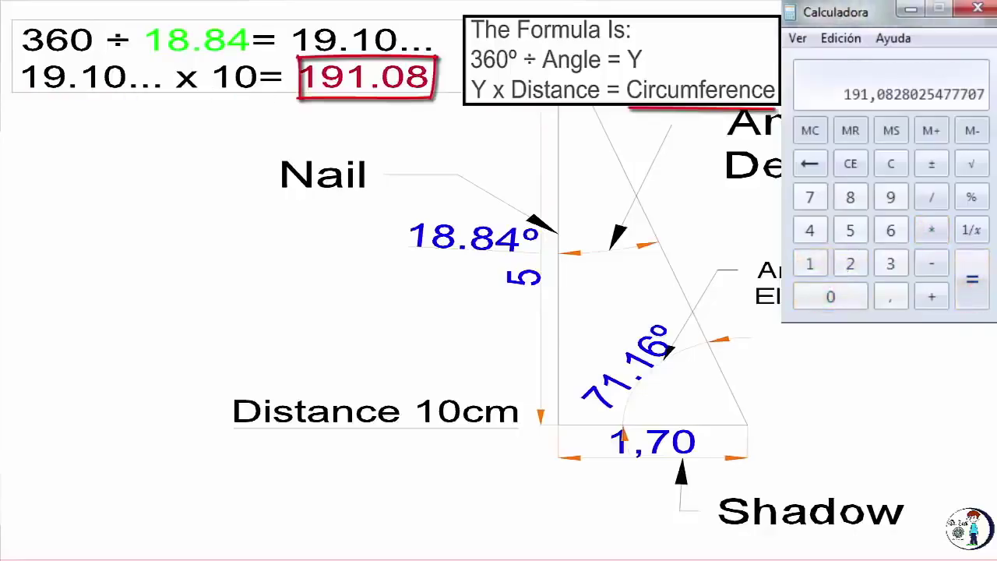
{"action": "key", "text": "alt+F4"}
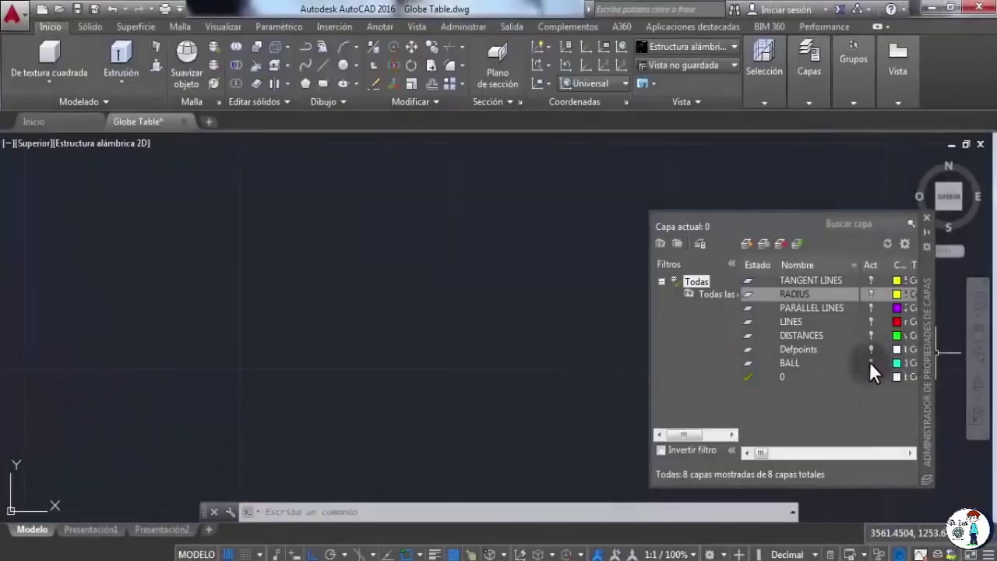
Turn on the BALL and RADIUS layers in the Globe Table drawing and examine the circle's radius dimension and circumference label.
{"action": "left_click", "coordinate": [869, 362]}
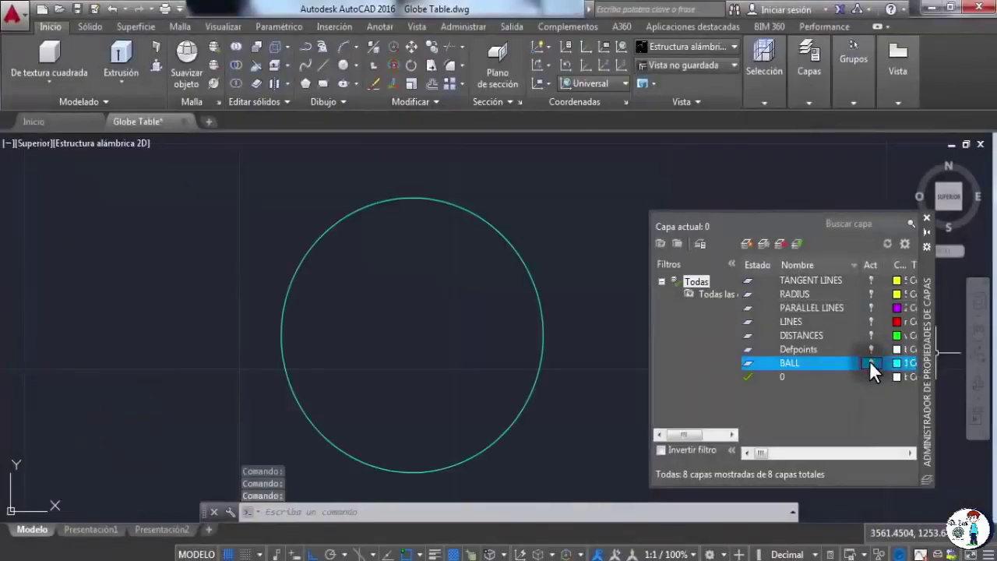
{"action": "left_click", "coordinate": [871, 294]}
{"action": "scroll", "coordinate": [498, 342], "scroll_direction": "up", "scroll_amount": 5}
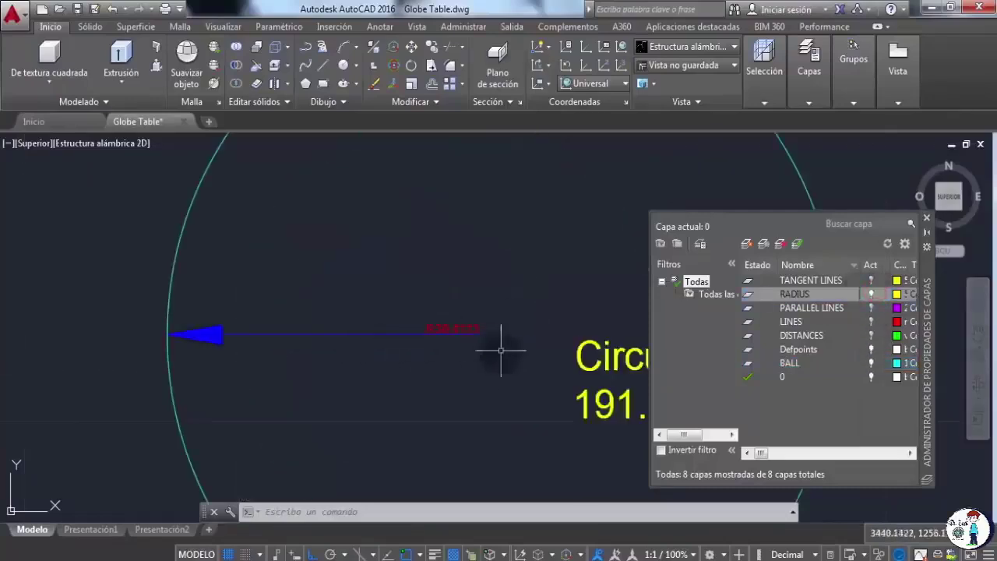
{"action": "scroll", "coordinate": [300, 345], "scroll_direction": "down", "scroll_amount": 5}
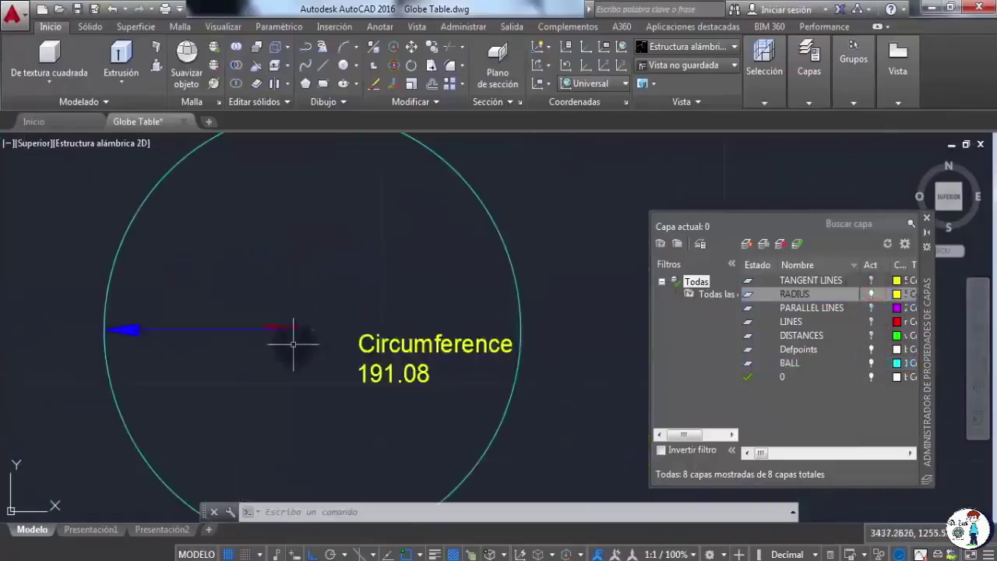
{"action": "mouse_move", "coordinate": [348, 332]}
{"action": "middle_mouse_down"}
{"action": "mouse_move", "coordinate": [372, 320]}
{"action": "mouse_move", "coordinate": [407, 327]}
{"action": "middle_mouse_up"}
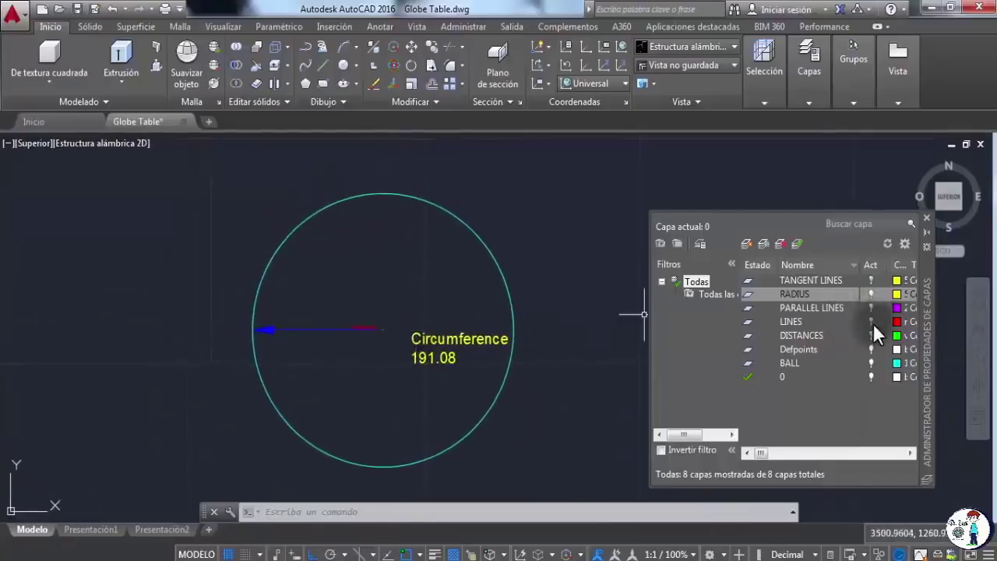
Turn on the LINES and DISTANCES layers and examine the arc lengths and angles between the radial lines.
{"action": "left_click", "coordinate": [872, 320]}
{"action": "left_click", "coordinate": [870, 335]}
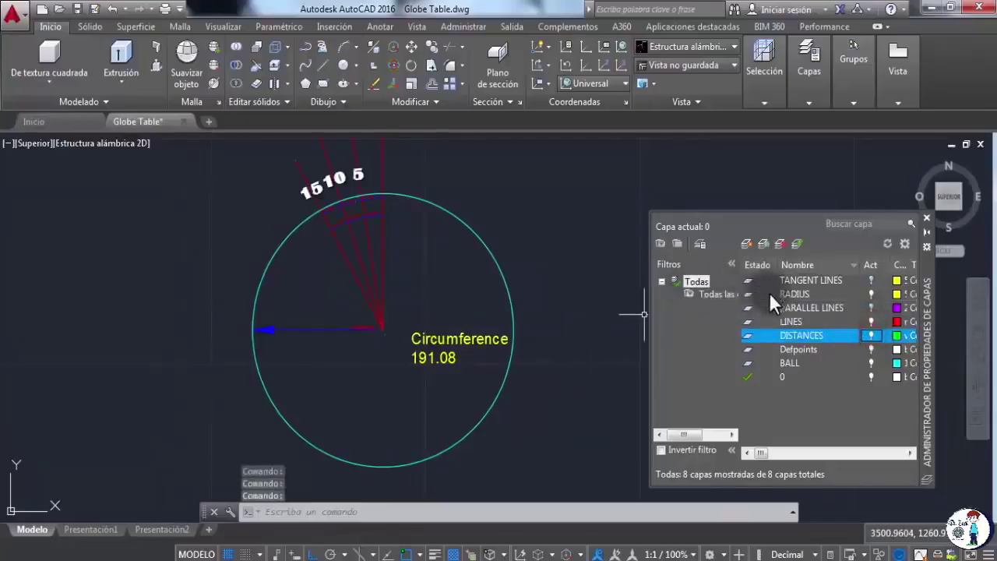
{"action": "left_click", "coordinate": [871, 376]}
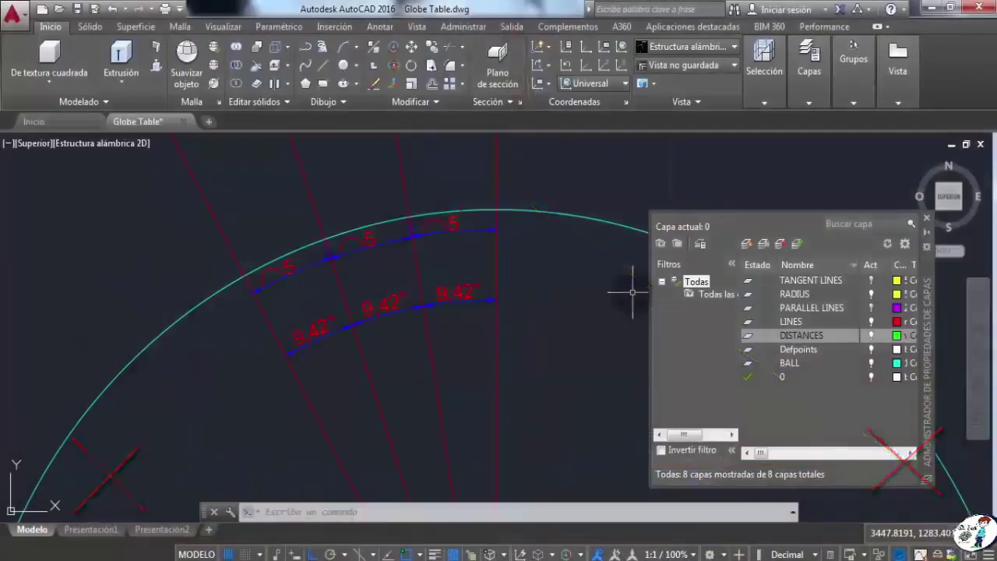
{"action": "mouse_move", "coordinate": [633, 292]}
{"action": "middle_mouse_down"}
{"action": "mouse_move", "coordinate": [615, 327]}
{"action": "mouse_move", "coordinate": [626, 324]}
{"action": "middle_mouse_up"}
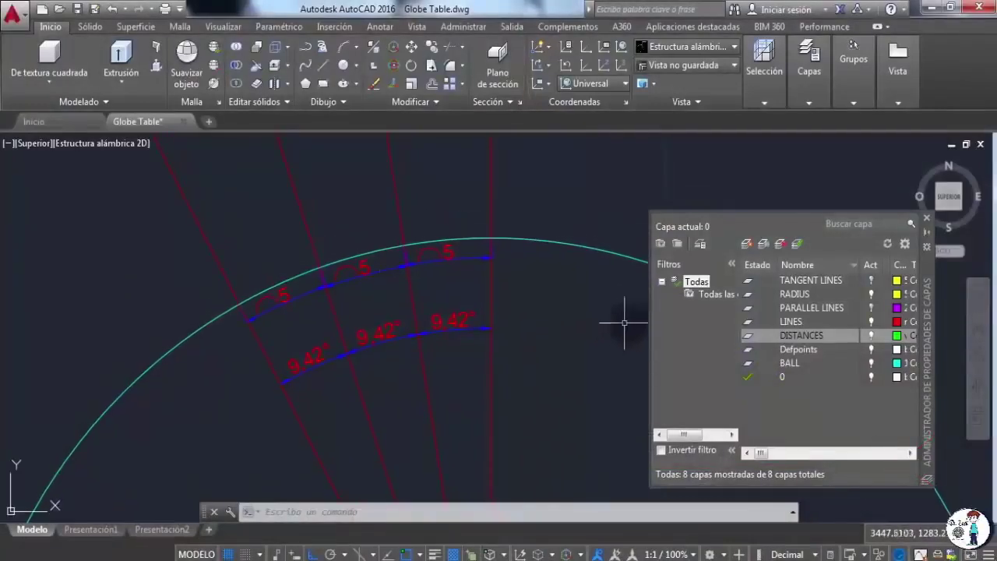
Turn on the PARALLEL LINES layer and examine where the vertical lines meet the circle.
{"action": "left_click", "coordinate": [872, 307]}
{"action": "scroll", "coordinate": [600, 382], "scroll_direction": "down", "scroll_amount": 8}
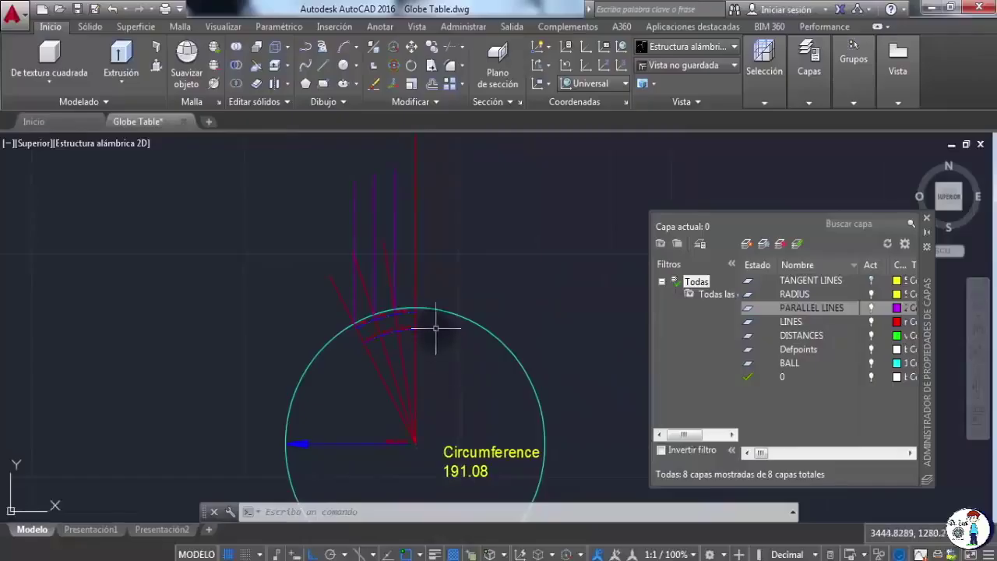
{"action": "scroll", "coordinate": [434, 322], "scroll_direction": "up", "scroll_amount": 3}
{"action": "middle_click_drag", "start_coordinate": [449, 329], "coordinate": [512, 347]}
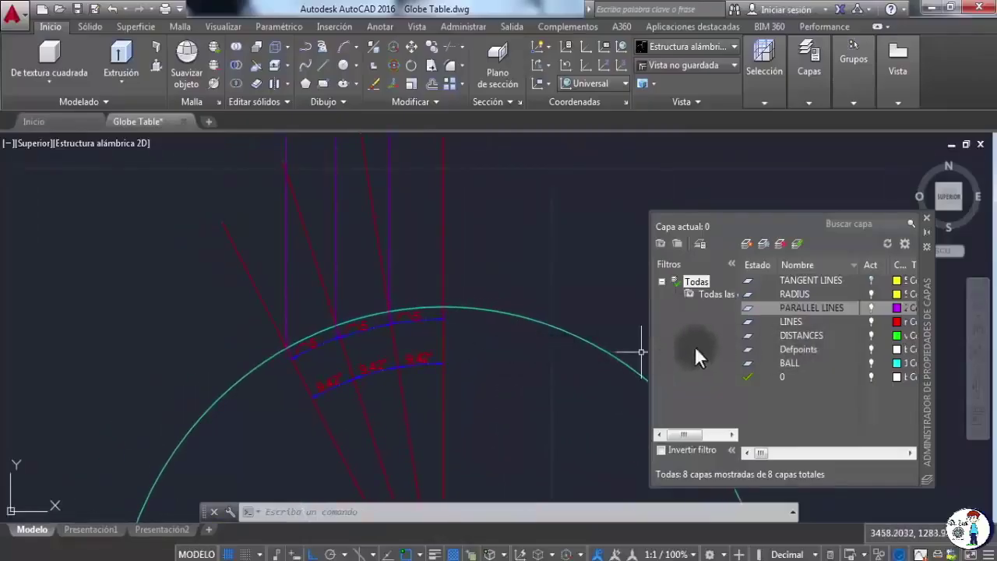
Turn on the TANGENT LINES layer and examine the tangents along the upper arc of the circle.
{"action": "left_click", "coordinate": [870, 279]}
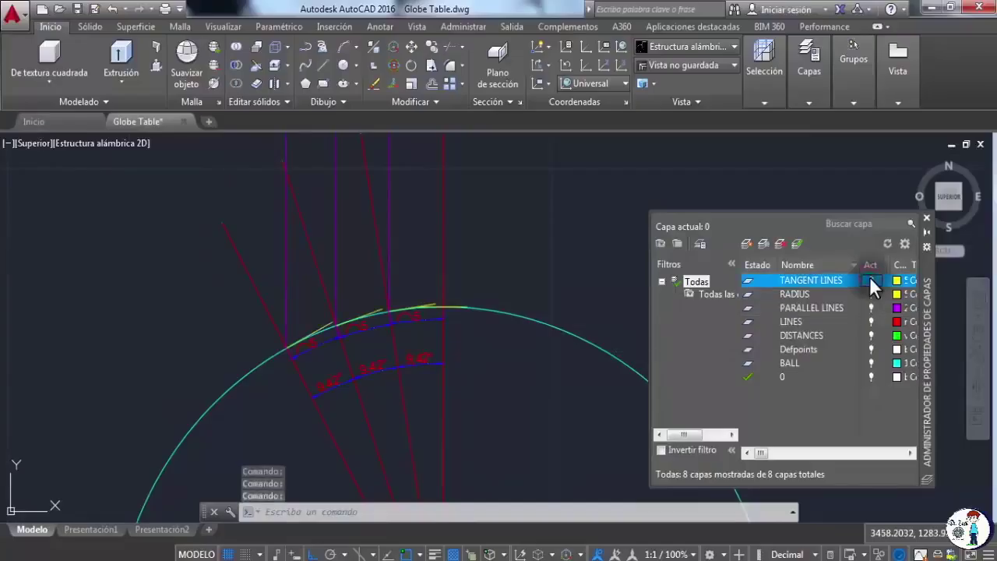
{"action": "scroll", "coordinate": [393, 343], "scroll_direction": "up", "scroll_amount": 3}
{"action": "scroll", "coordinate": [568, 334], "scroll_direction": "down", "scroll_amount": 3}
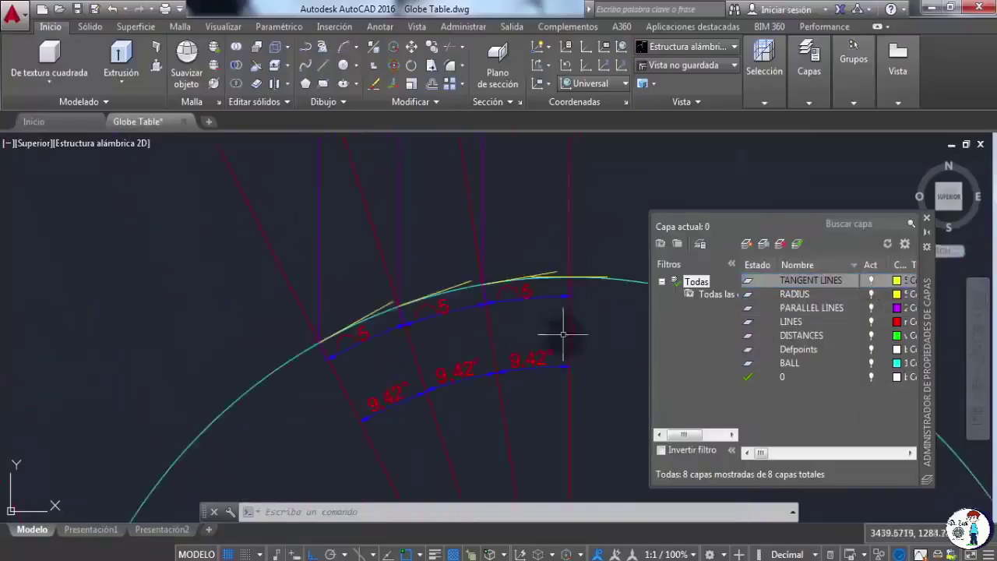
{"action": "middle_click_drag", "start_coordinate": [556, 340], "coordinate": [445, 340]}
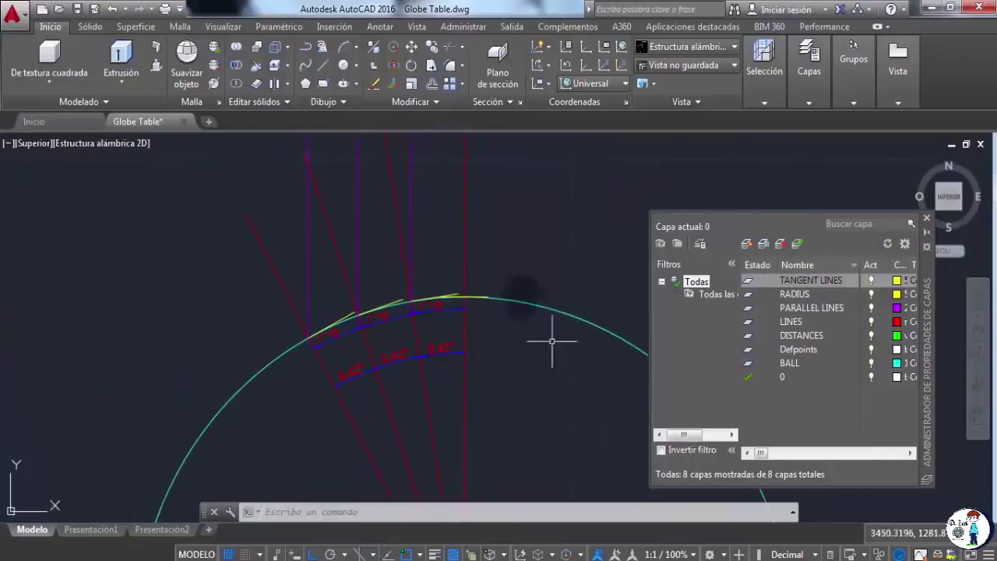
Close the layer manager and add an angular dimension between the central vertical line and the tangent at the circle's apex.
{"action": "left_click", "coordinate": [377, 26]}
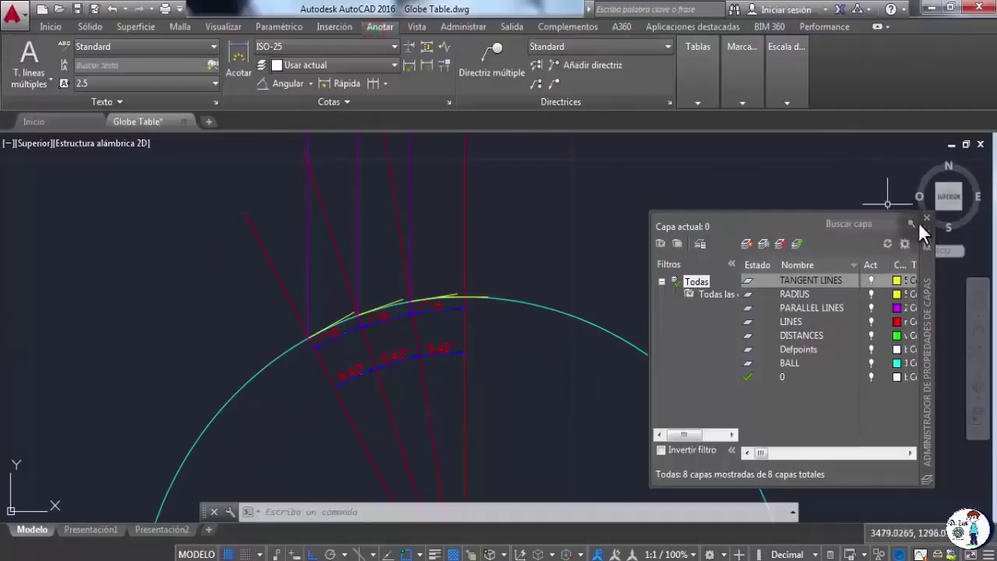
{"action": "left_click", "coordinate": [925, 219]}
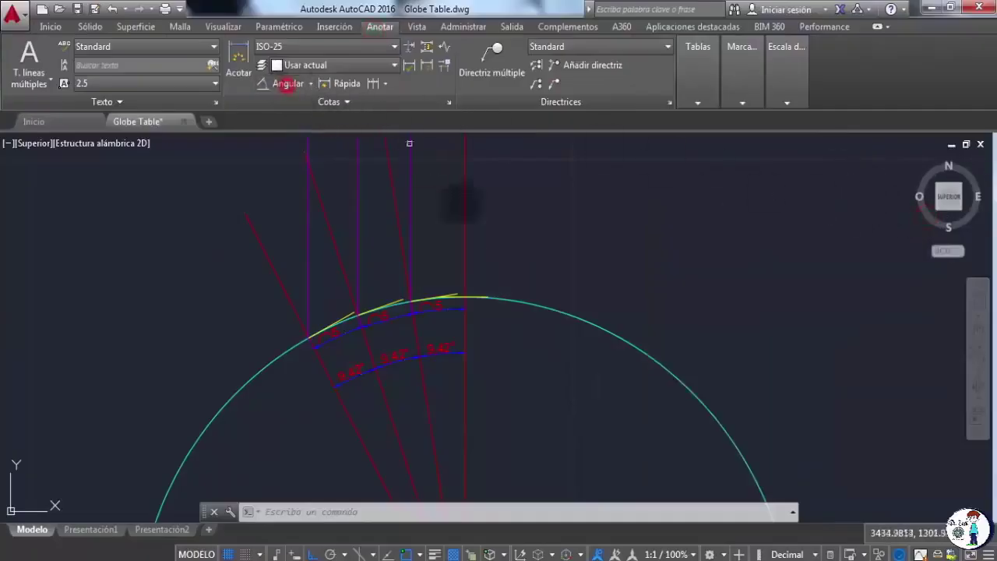
{"action": "left_click", "coordinate": [288, 83]}
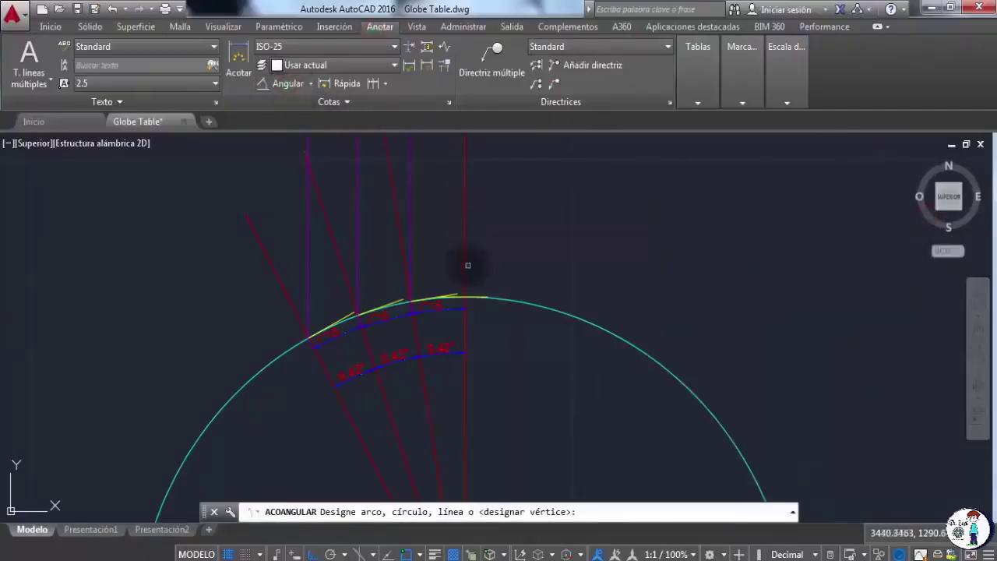
{"action": "left_click", "coordinate": [465, 272]}
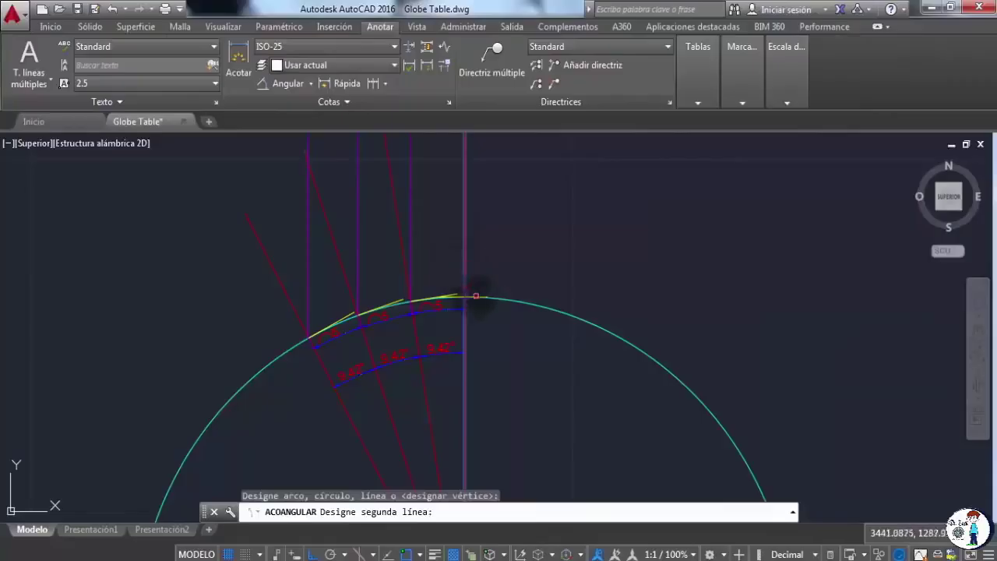
{"action": "left_click", "coordinate": [475, 296]}
{"action": "left_click", "coordinate": [490, 271]}
Add an angular dimension between the first vertical parallel line beside the centre line and its tangent.
{"action": "key", "text": "Return"}
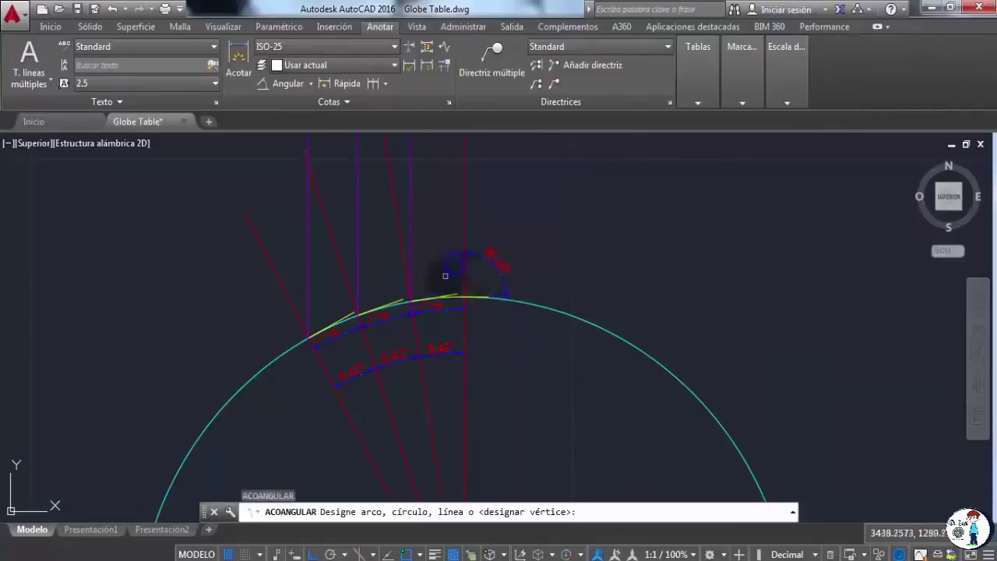
{"action": "scroll", "coordinate": [447, 290], "scroll_direction": "up", "scroll_amount": 2}
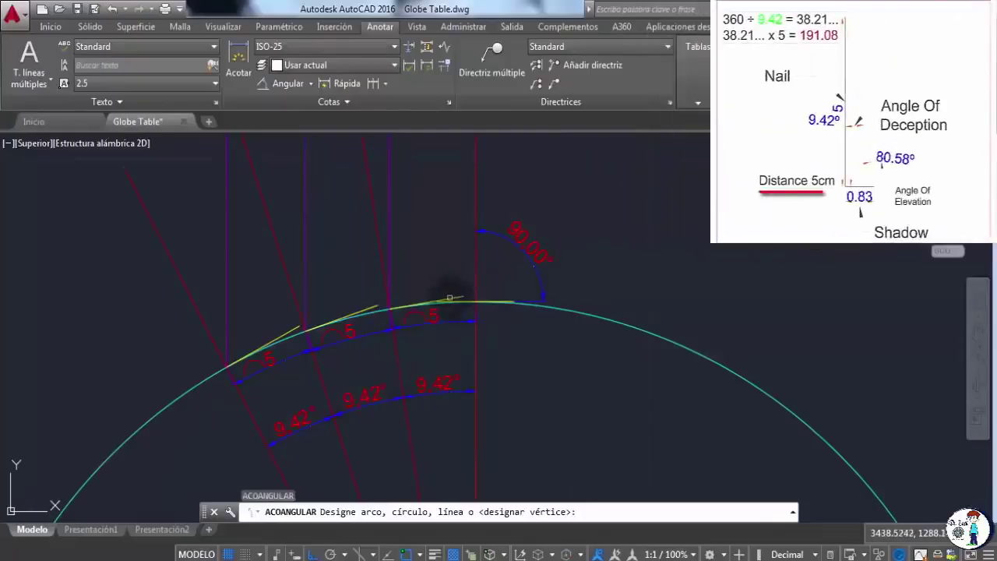
{"action": "left_click", "coordinate": [449, 298]}
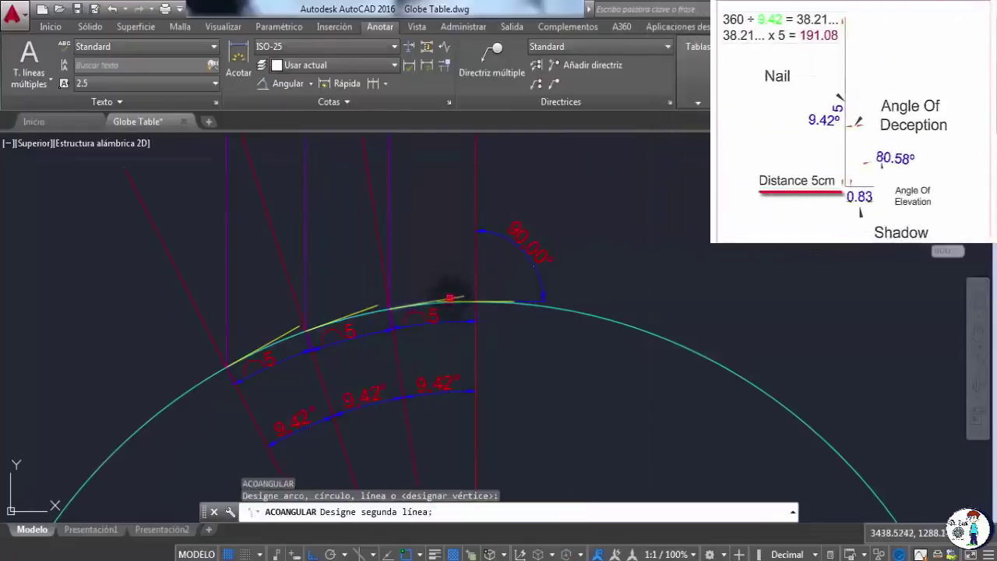
{"action": "left_click", "coordinate": [393, 245]}
{"action": "left_click", "coordinate": [389, 244]}
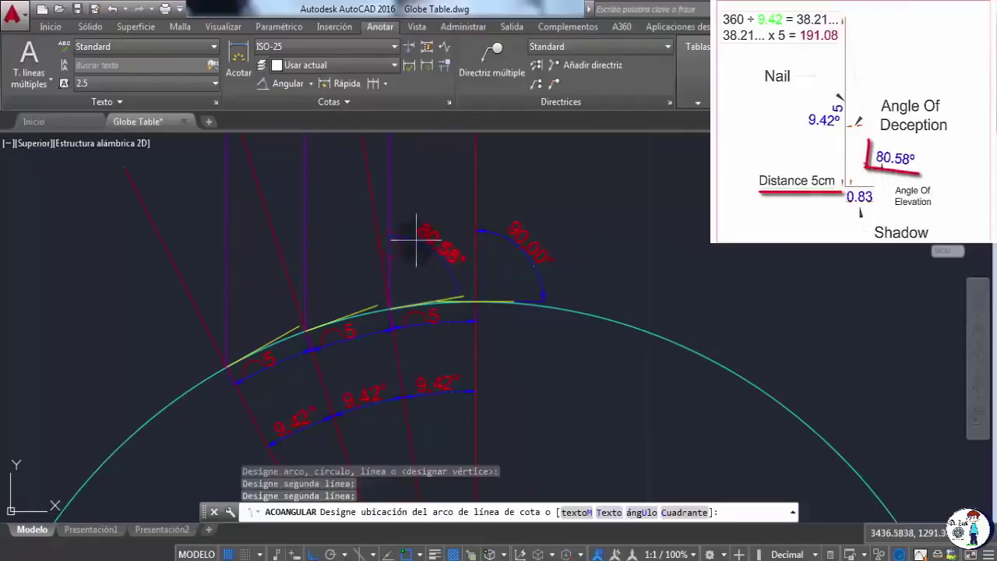
{"action": "left_click", "coordinate": [417, 237]}
Add an angular dimension between the middle vertical parallel line and its tangent on the circle.
{"action": "right_click", "coordinate": [354, 264]}
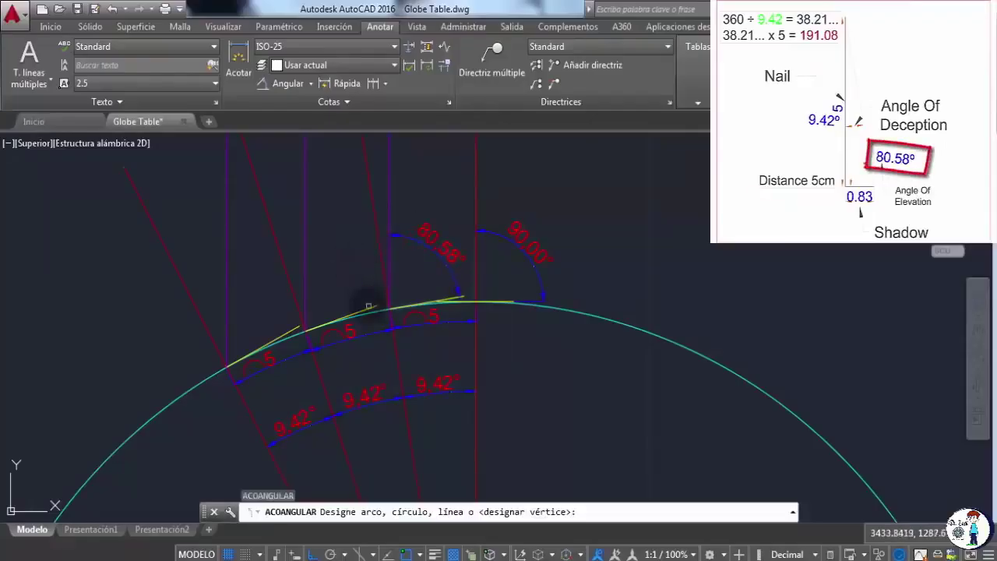
{"action": "left_click", "coordinate": [369, 305]}
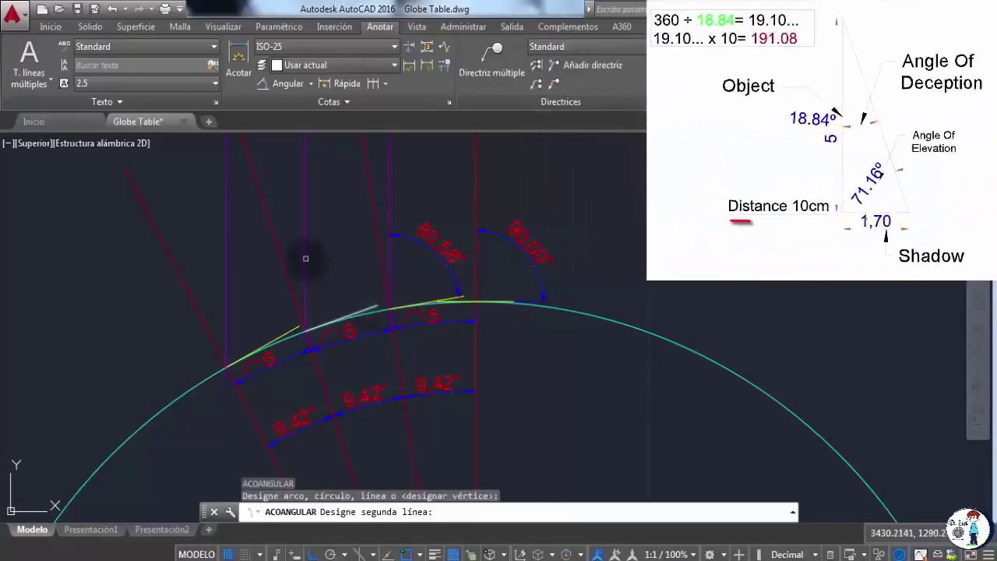
{"action": "left_click", "coordinate": [306, 258]}
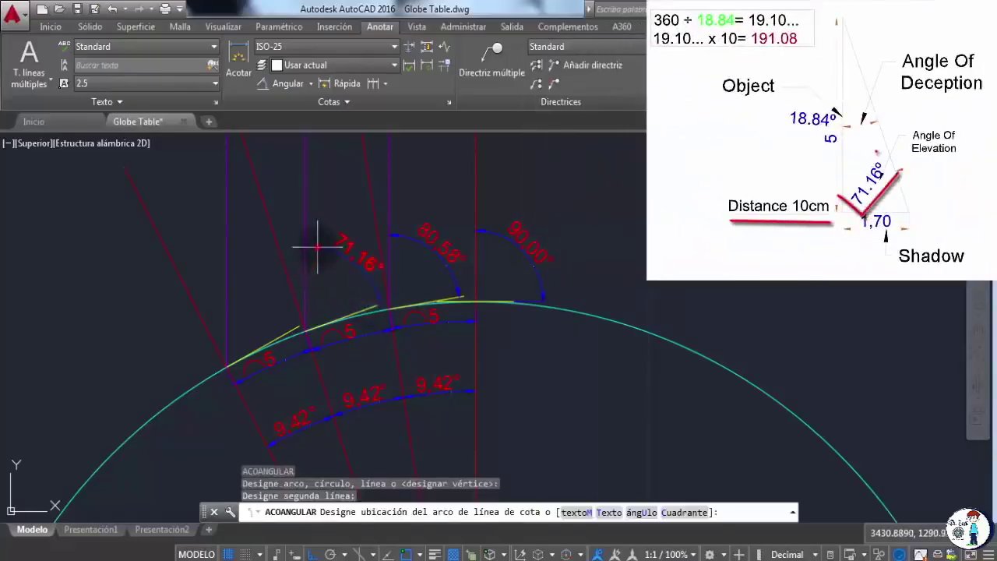
{"action": "left_click", "coordinate": [317, 248]}
Add an angular dimension between the outermost vertical parallel line and its tangent, and review the row of tangent angles.
{"action": "right_click", "coordinate": [257, 276]}
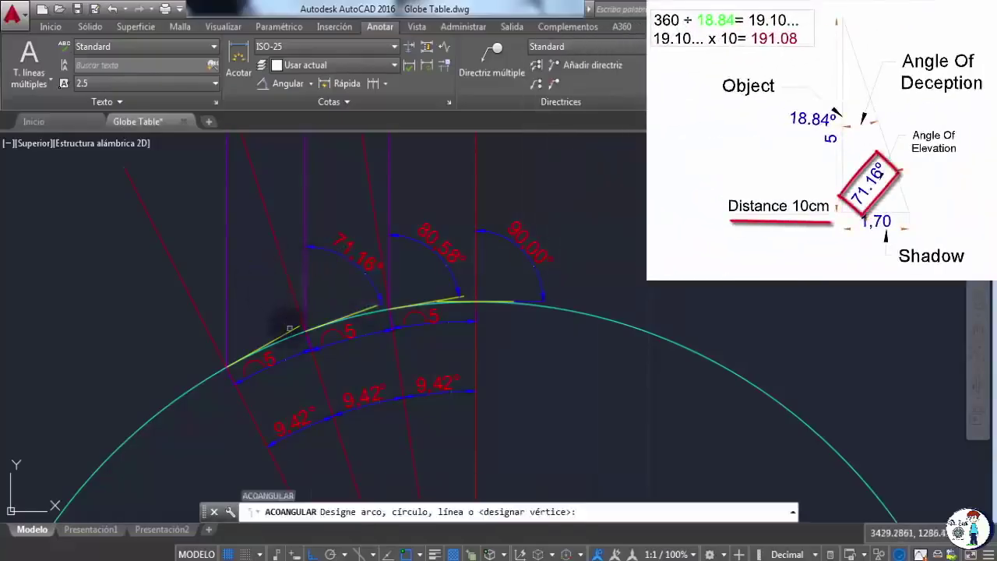
{"action": "left_click", "coordinate": [289, 328]}
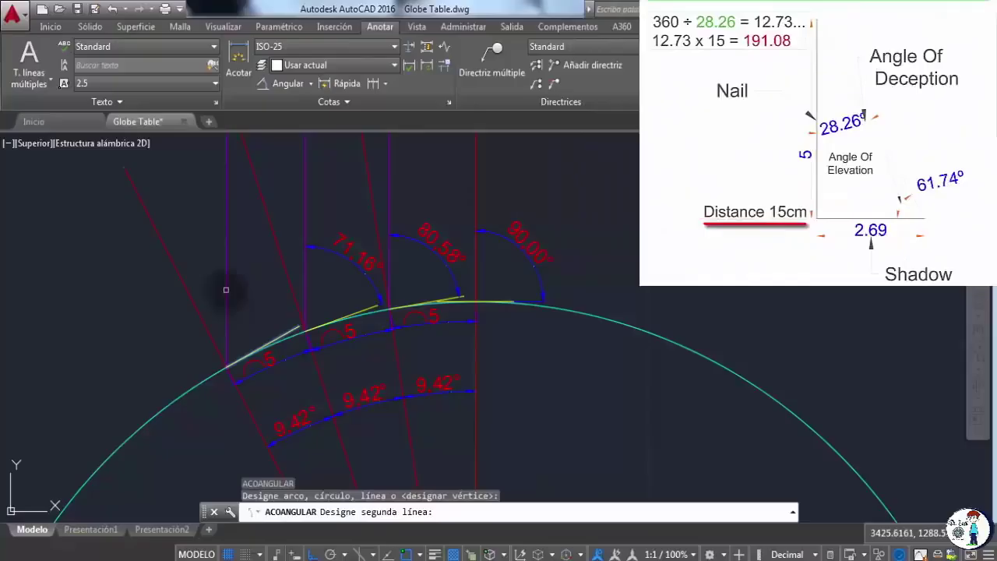
{"action": "left_click", "coordinate": [226, 290]}
{"action": "left_click", "coordinate": [238, 273]}
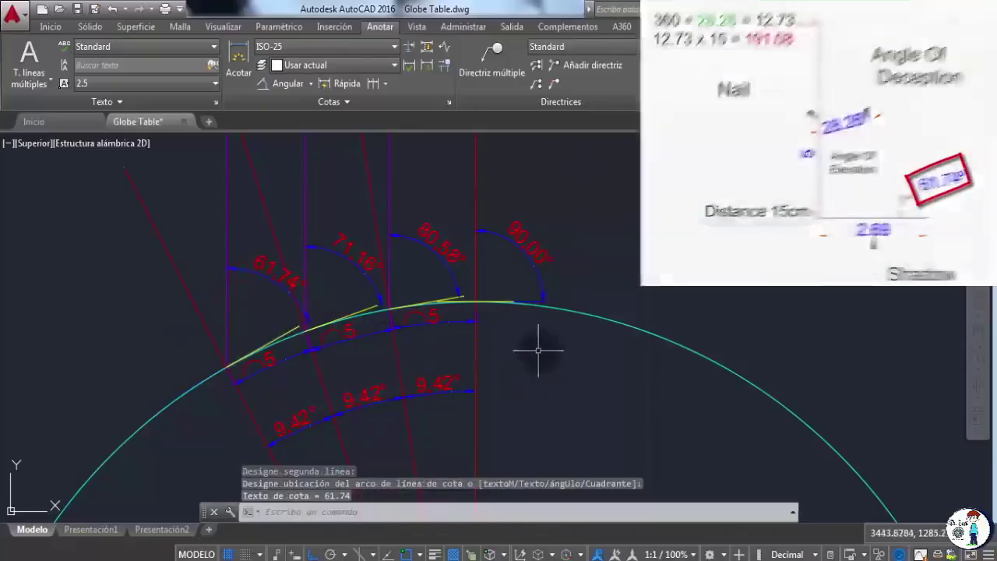
{"action": "mouse_move", "coordinate": [583, 361]}
{"action": "middle_mouse_down"}
{"action": "mouse_move", "coordinate": [615, 358]}
{"action": "mouse_move", "coordinate": [462, 361]}
{"action": "middle_mouse_up"}
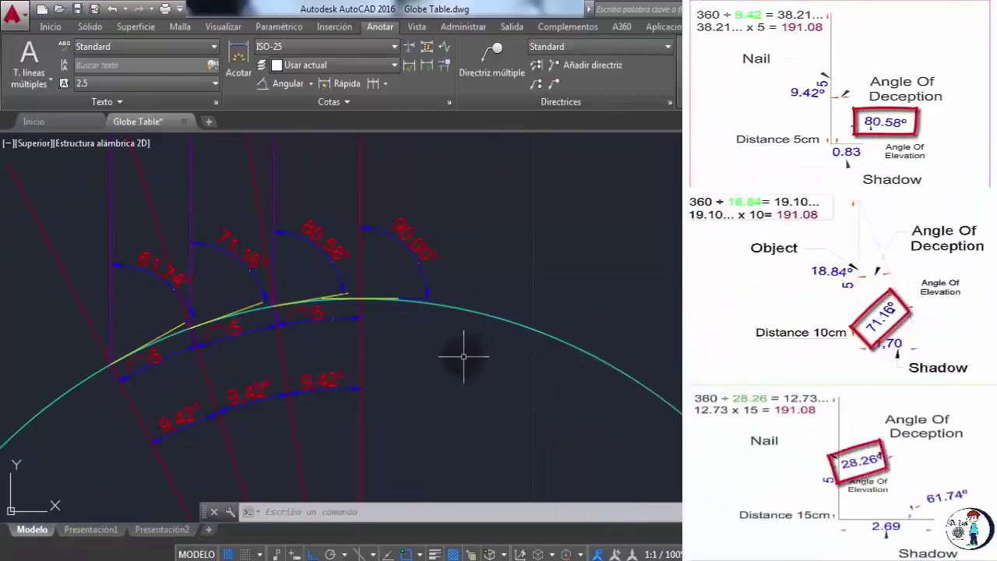
{"action": "middle_click_drag", "start_coordinate": [420, 347], "coordinate": [647, 346]}
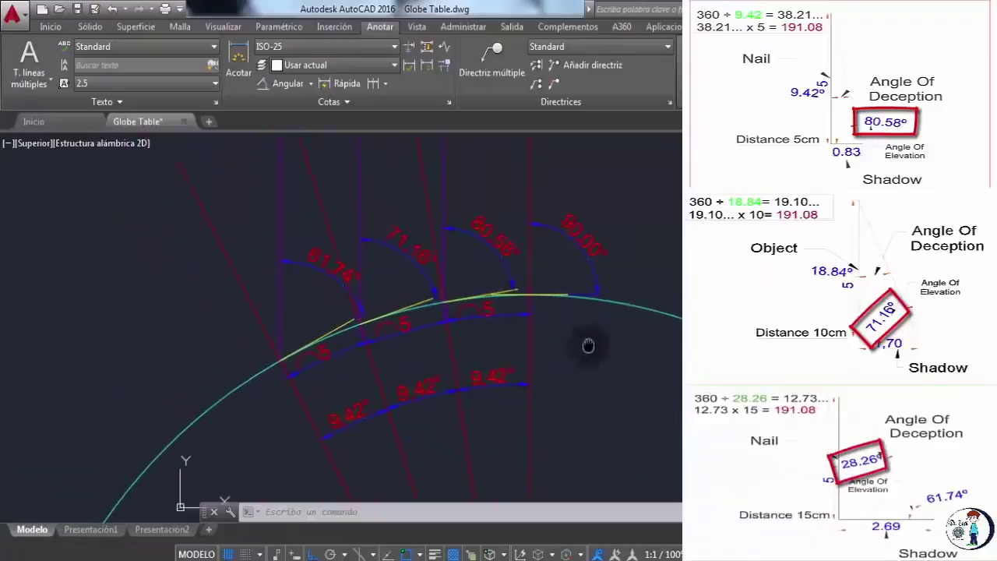
Add an angular dimension above the circle between the first vertical parallel line beside the centre line and its extended radius line.
{"action": "left_click", "coordinate": [289, 85]}
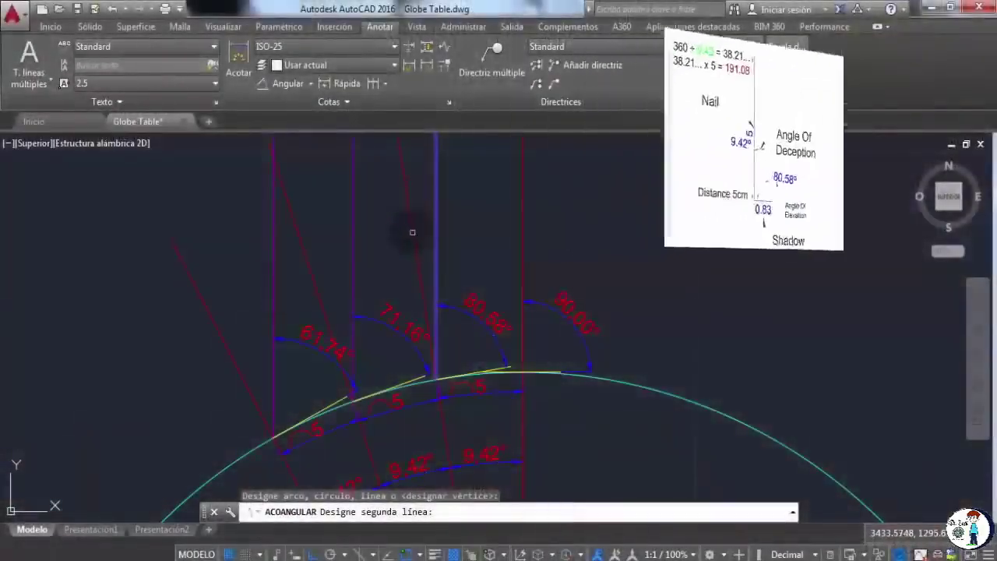
{"action": "left_click", "coordinate": [412, 232]}
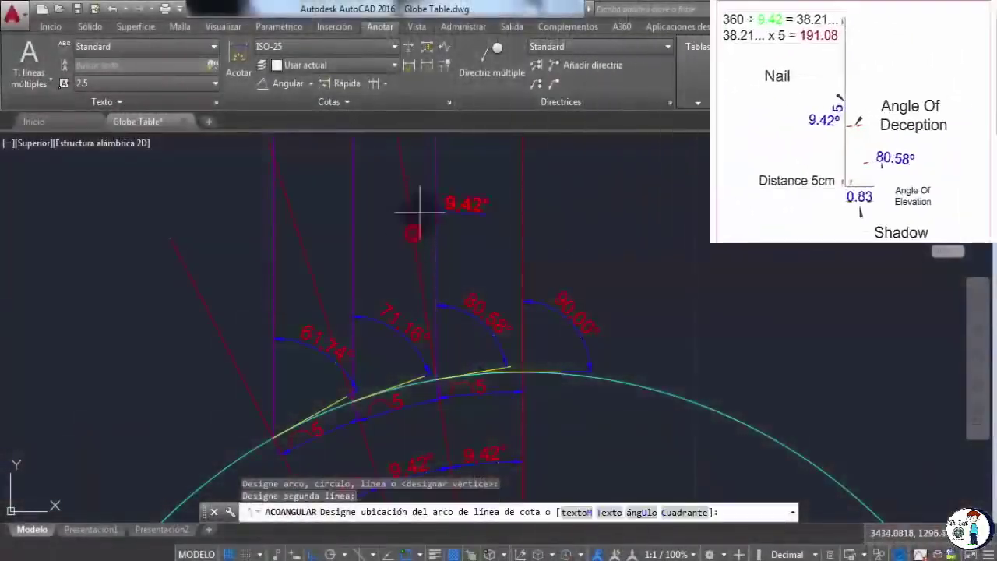
{"action": "left_click", "coordinate": [415, 171]}
Add an angular dimension above the circle between the middle vertical parallel line and its extended radius line.
{"action": "right_click", "coordinate": [395, 211]}
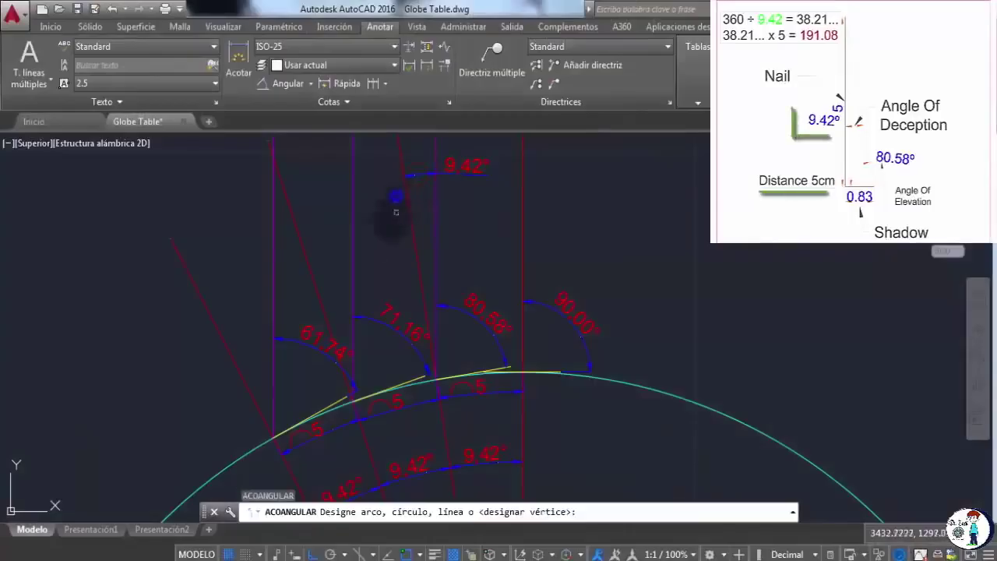
{"action": "left_click", "coordinate": [352, 248]}
{"action": "left_click", "coordinate": [309, 270]}
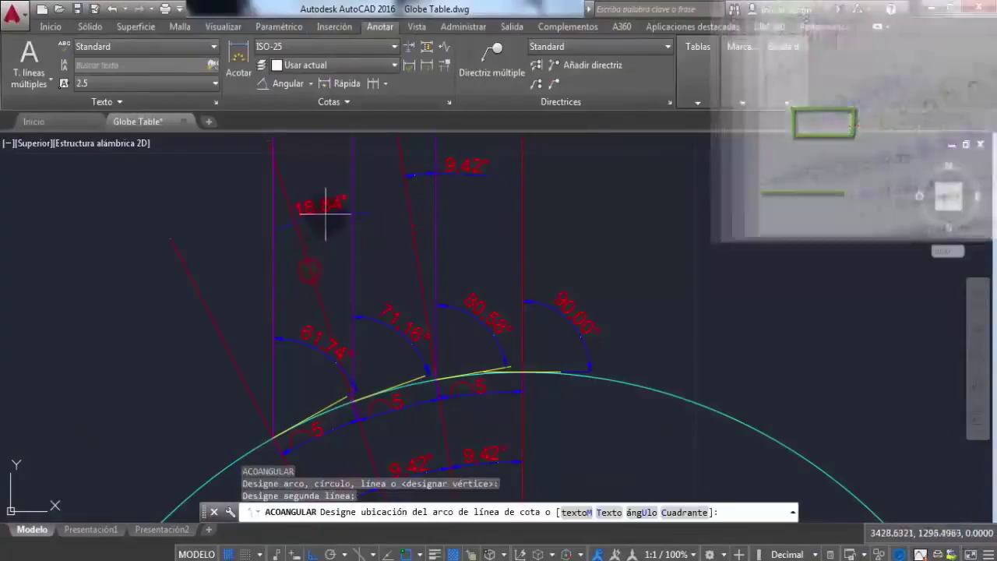
{"action": "left_click", "coordinate": [325, 198]}
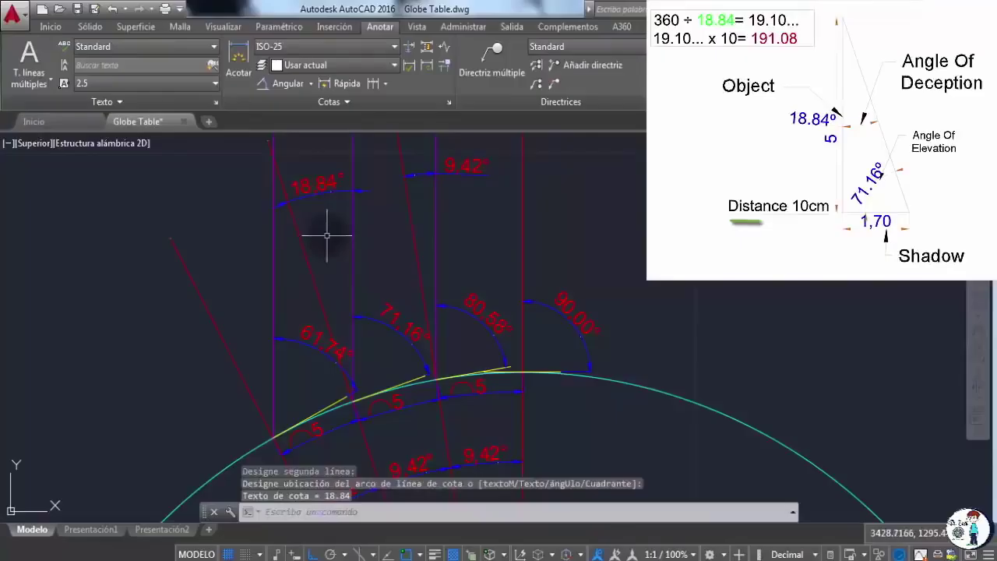
Add an angular dimension above the circle between the outermost vertical parallel line and its extended radius line.
{"action": "right_click", "coordinate": [327, 235]}
{"action": "left_click", "coordinate": [273, 292]}
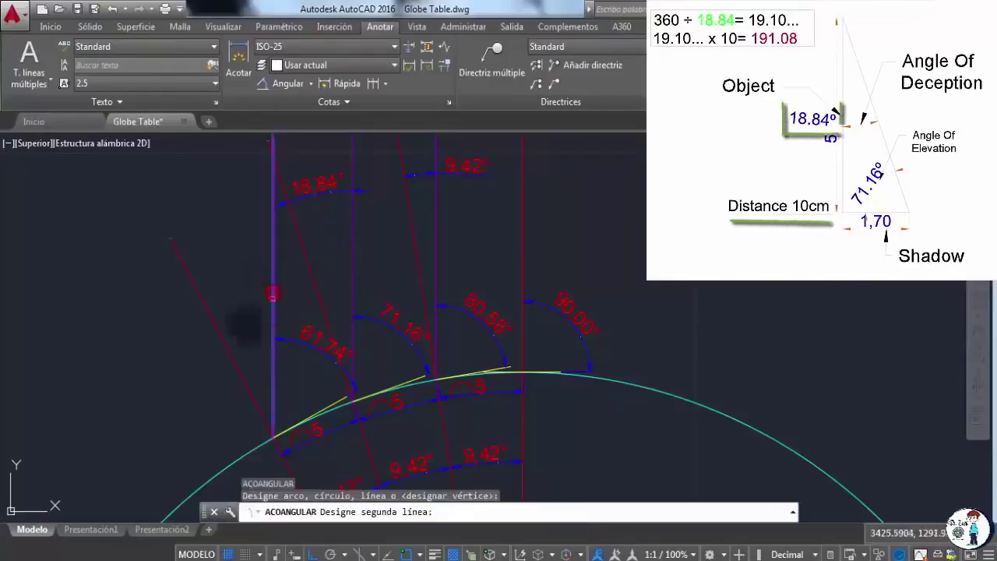
{"action": "left_click", "coordinate": [225, 342]}
{"action": "left_click", "coordinate": [231, 253]}
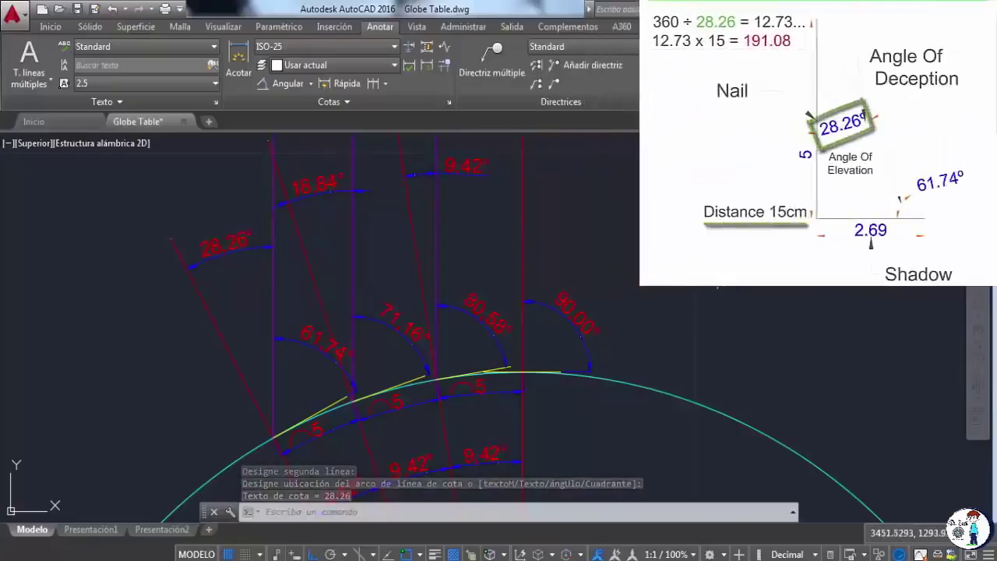
Examine the globe circle's circumference label and the angles between its radius lines, tangents and vertical parallel lines.
{"action": "scroll", "coordinate": [628, 242], "scroll_direction": "down", "scroll_amount": 6}
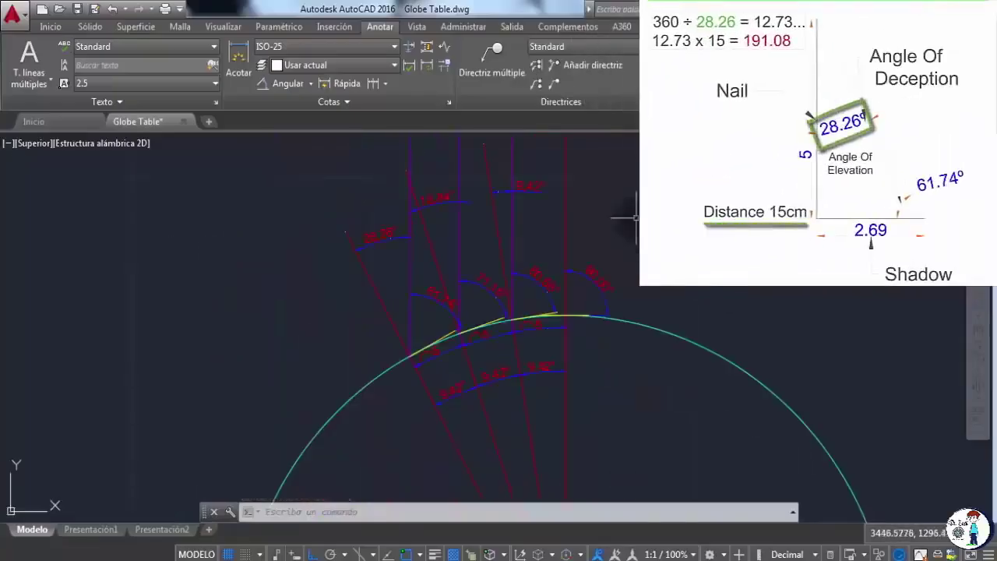
{"action": "middle_click_drag", "start_coordinate": [683, 280], "coordinate": [534, 222]}
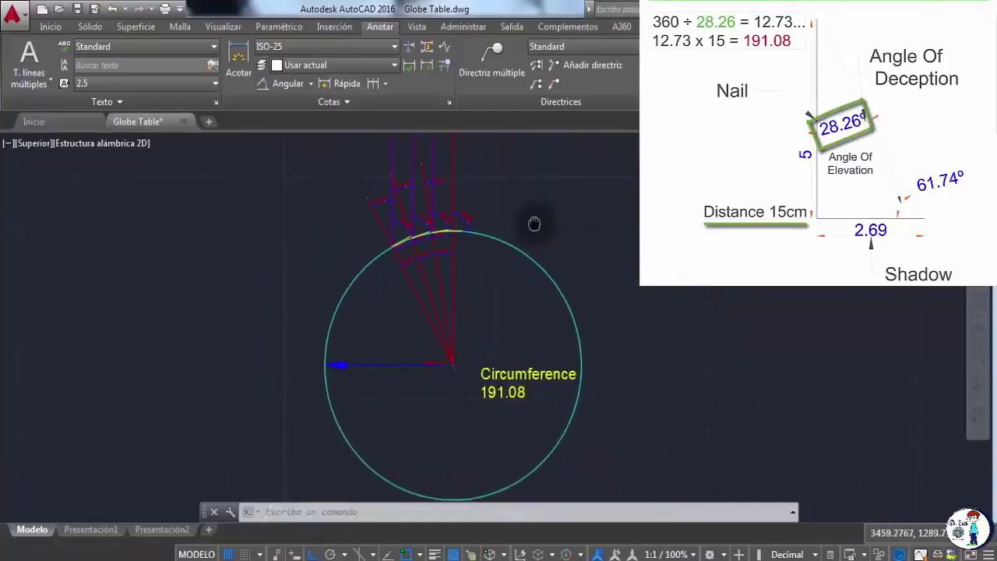
{"action": "scroll", "coordinate": [535, 201], "scroll_direction": "up", "scroll_amount": 8}
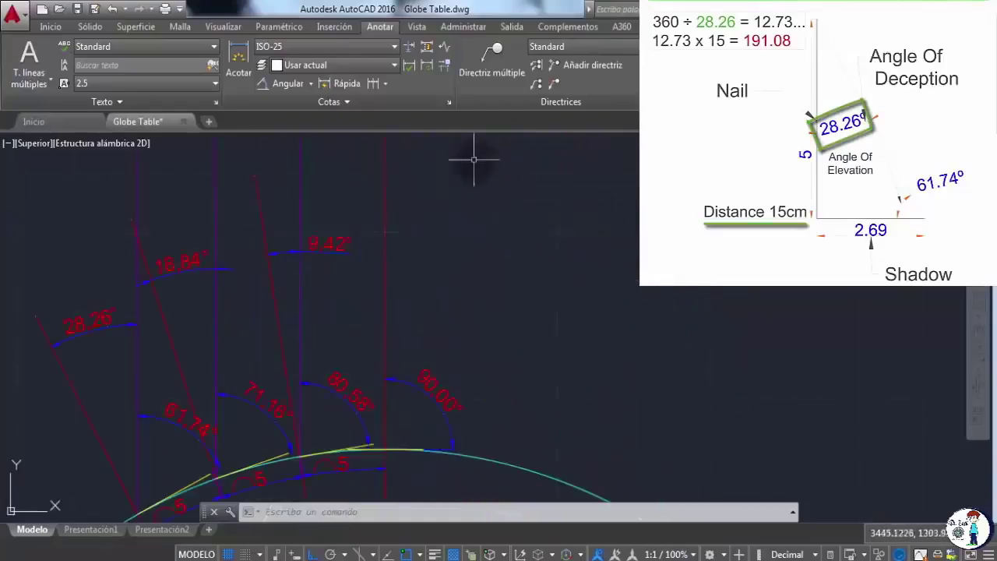
{"action": "mouse_move", "coordinate": [511, 207]}
{"action": "middle_mouse_down"}
{"action": "mouse_move", "coordinate": [501, 250]}
{"action": "mouse_move", "coordinate": [580, 207]}
{"action": "middle_mouse_up"}
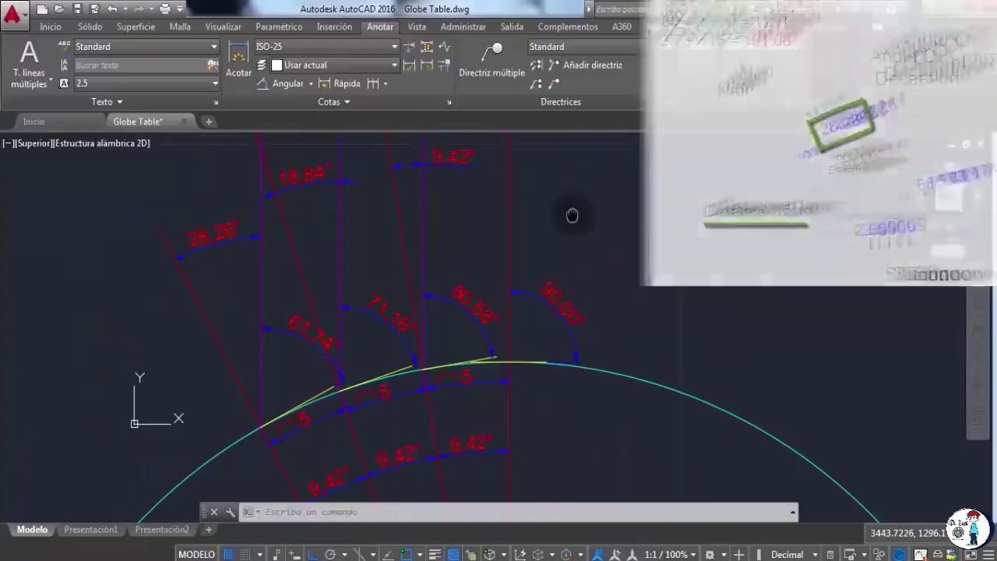
{"action": "scroll", "coordinate": [403, 166], "scroll_direction": "down", "scroll_amount": 4}
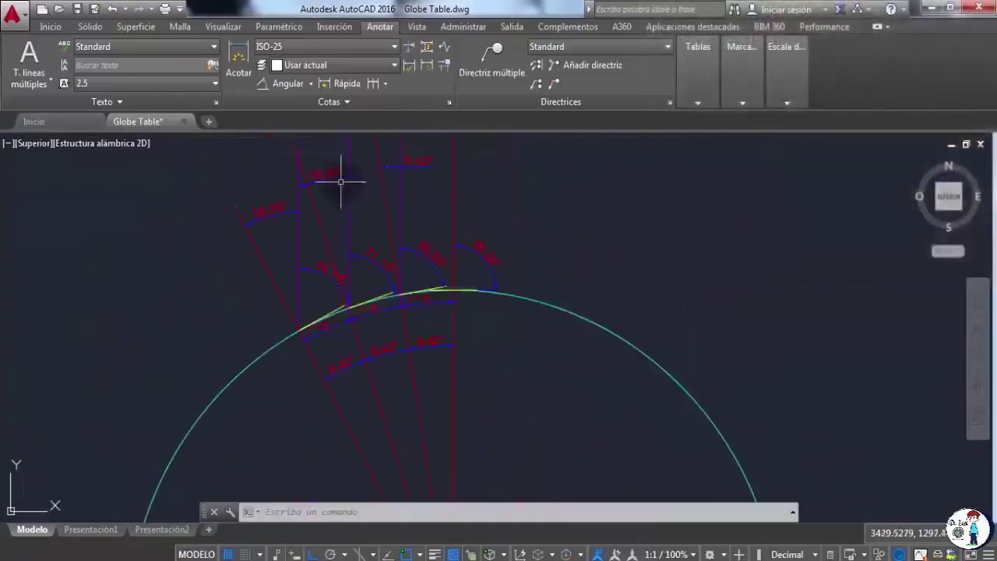
{"action": "scroll", "coordinate": [486, 185], "scroll_direction": "down", "scroll_amount": 5}
{"action": "middle_click_drag", "start_coordinate": [512, 194], "coordinate": [451, 281]}
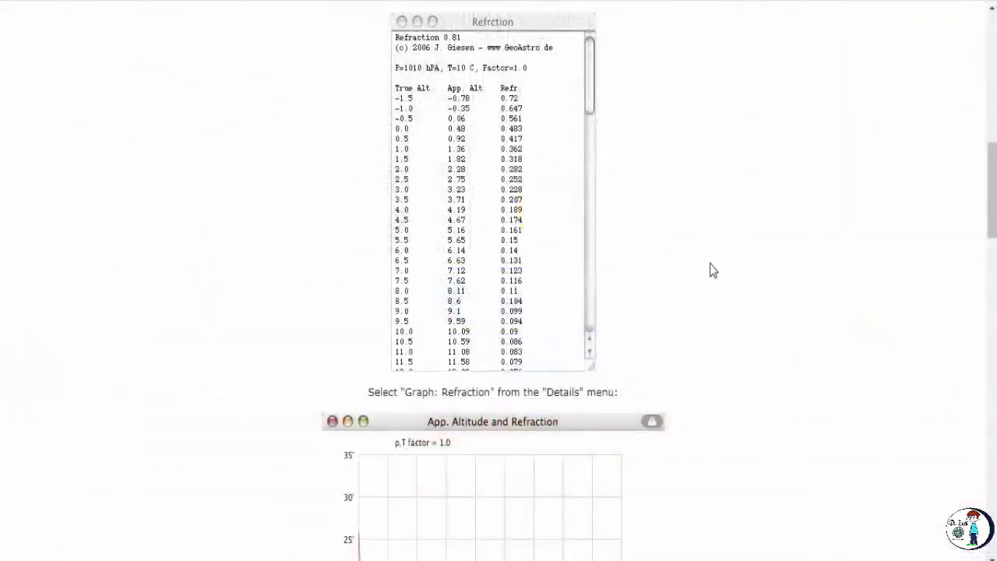
Examine the web page's refraction table and its graphs of apparent altitude and refraction against true altitude.
{"action": "scroll", "coordinate": [710, 275], "scroll_direction": "down", "scroll_amount": 9}
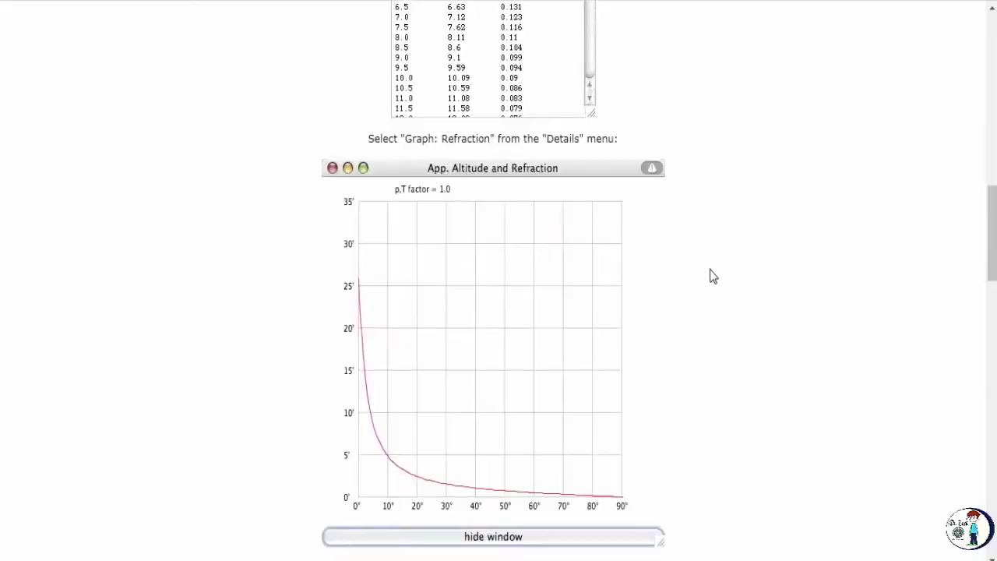
{"action": "scroll", "coordinate": [710, 274], "scroll_direction": "down", "scroll_amount": 11}
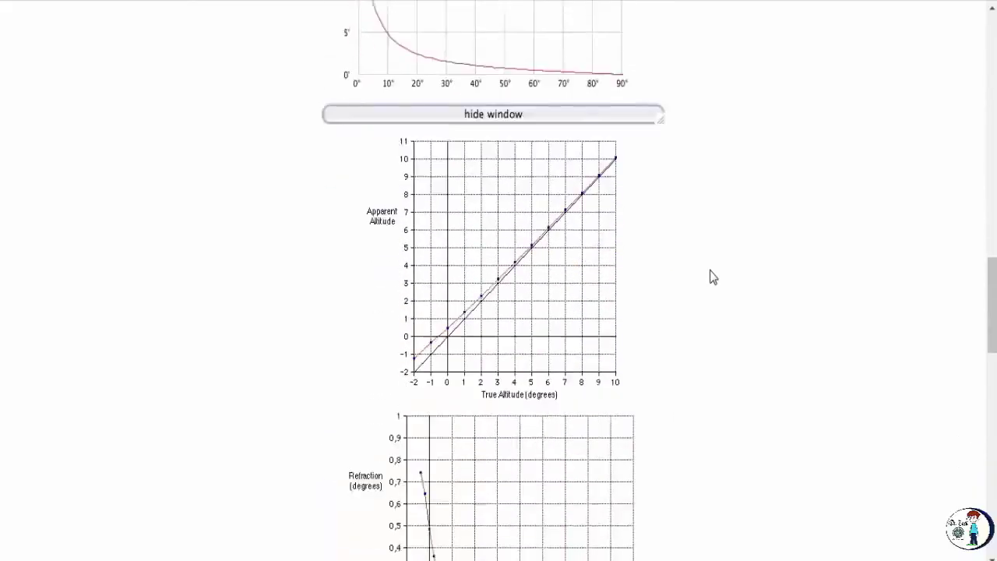
{"action": "scroll", "coordinate": [712, 278], "scroll_direction": "down", "scroll_amount": 2}
{"action": "scroll", "coordinate": [712, 277], "scroll_direction": "up", "scroll_amount": 2}
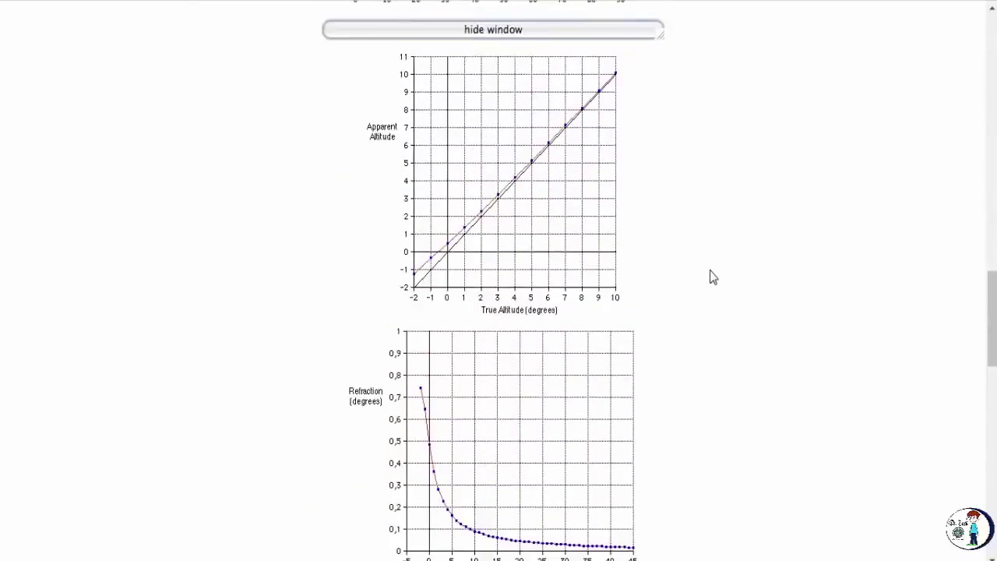
{"action": "scroll", "coordinate": [709, 285], "scroll_direction": "down", "scroll_amount": 7}
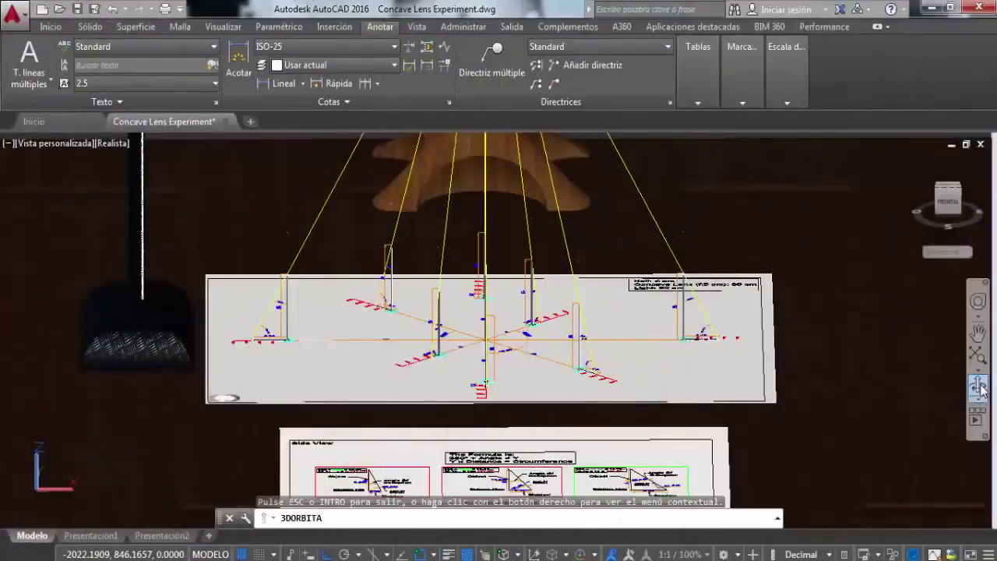
Inspect the nails, light rays and observer figures in the 3D view of the Concave Lens Experiment drawing.
{"action": "scroll", "coordinate": [589, 356], "scroll_direction": "up", "scroll_amount": 4}
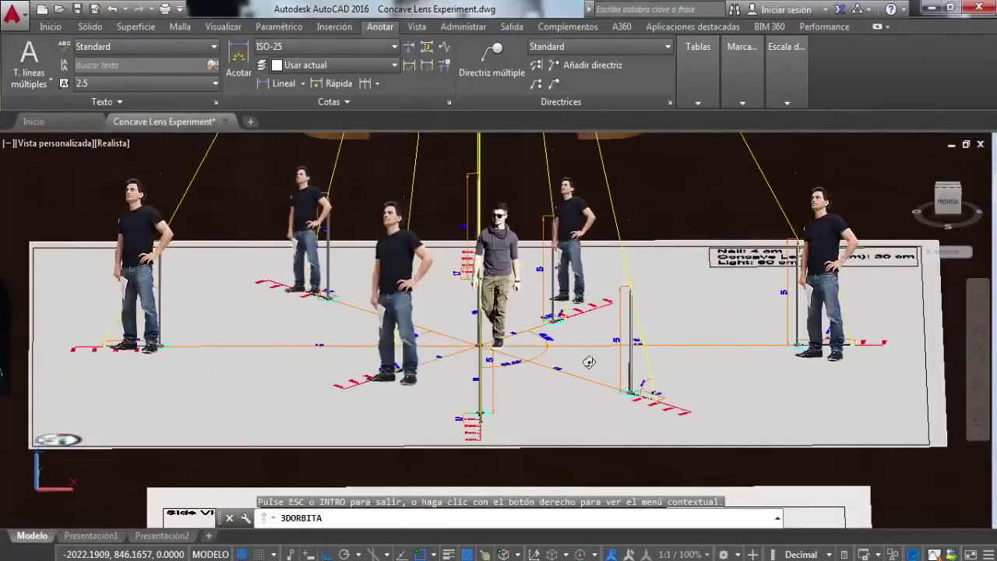
{"action": "scroll", "coordinate": [589, 358], "scroll_direction": "down", "scroll_amount": 1}
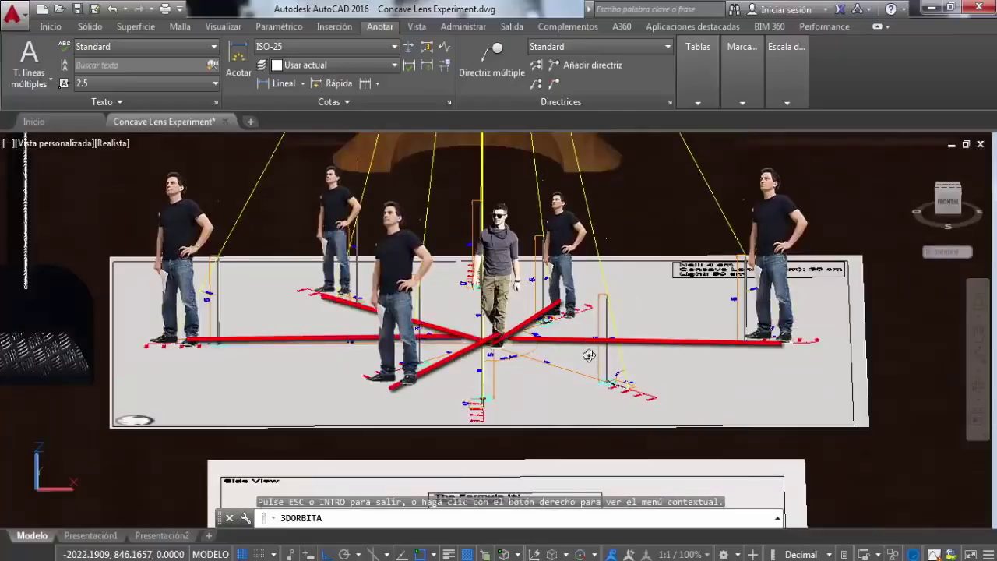